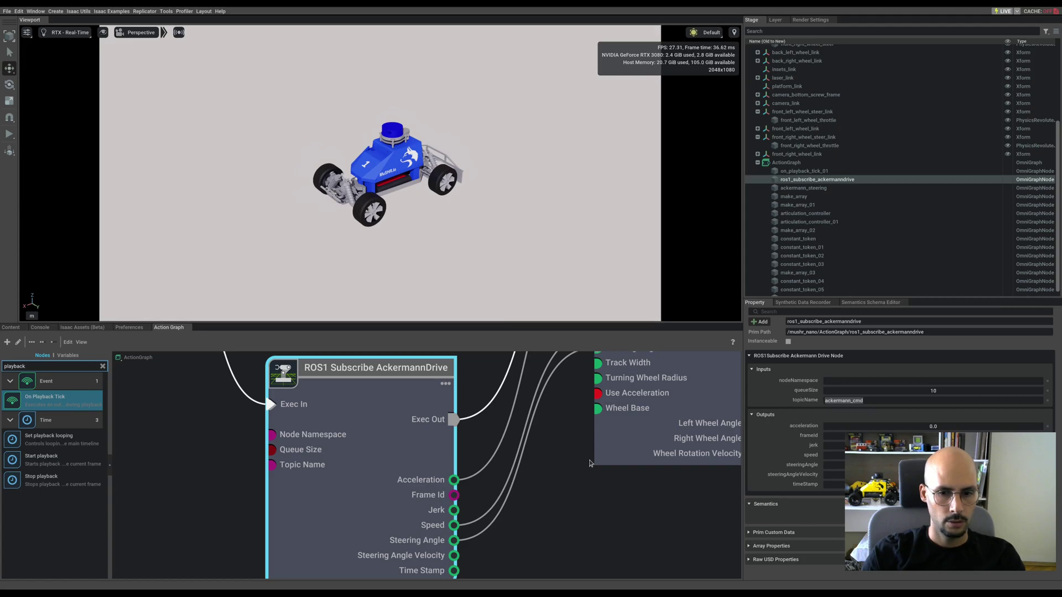
- Deselect the ROS1 Subscribe AckermannDrive node and zoom out to frame the whole action graph
{"action": "left_click", "coordinate": [580, 474]}
{"action": "scroll", "coordinate": [580, 474], "scroll_direction": "down", "scroll_amount": 5}
{"action": "mouse_move", "coordinate": [581, 474]}
{"action": "middle_mouse_down"}
{"action": "mouse_move", "coordinate": [502, 463]}
{"action": "mouse_move", "coordinate": [478, 513]}
{"action": "mouse_move", "coordinate": [561, 465]}
{"action": "middle_mouse_up"}
{"action": "middle_click_drag", "start_coordinate": [712, 364], "coordinate": [716, 386]}
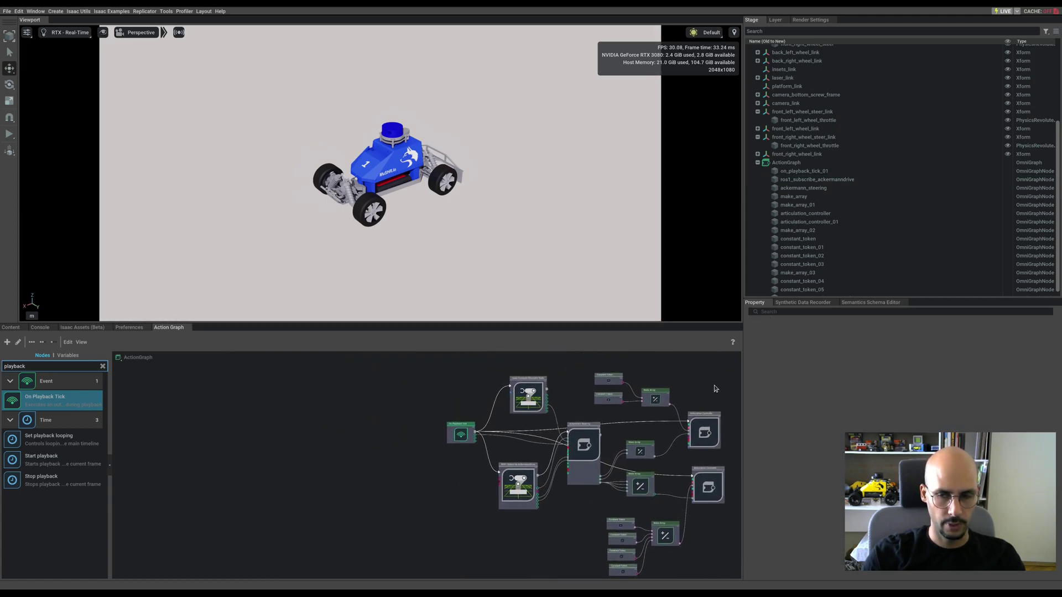
- Collapse ActionGraph and front_right_wheel_steer_link in the Stage tree, then select the ActionGraph prim
{"action": "left_click", "coordinate": [758, 163]}
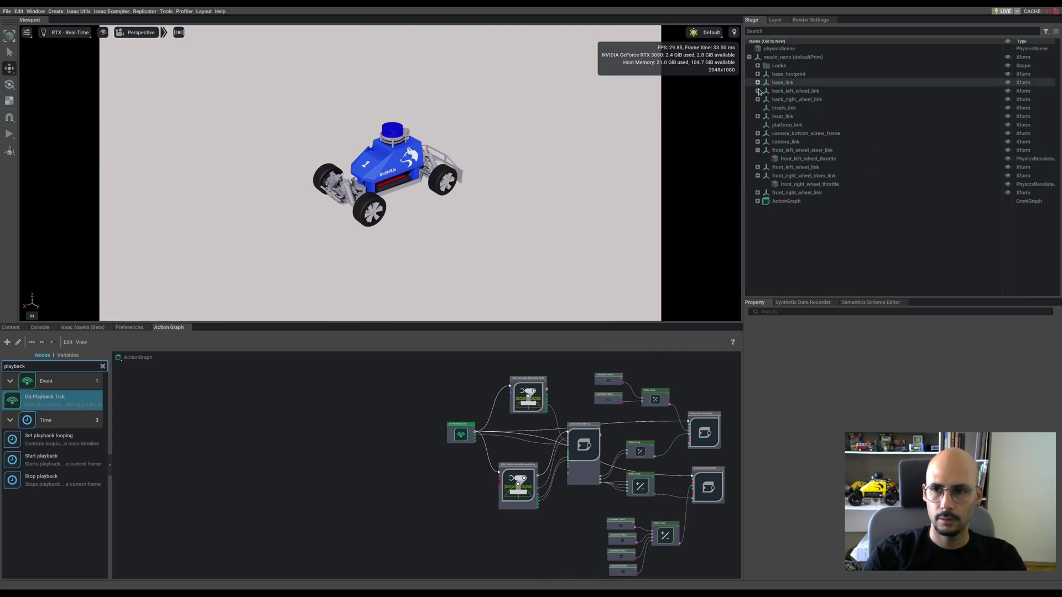
{"action": "left_click", "coordinate": [758, 176]}
{"action": "left_click", "coordinate": [804, 193]}
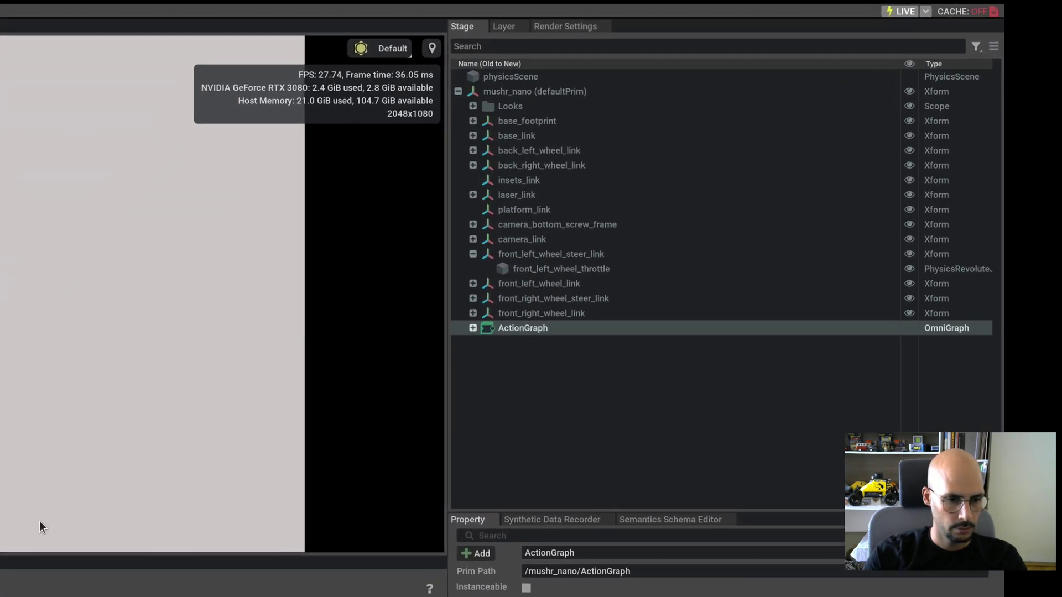
- Rename the /mushr_nano/ActionGraph prim to 'AG_Ackermann'
{"action": "double_click", "coordinate": [581, 327]}
{"action": "type", "text": "AG_"}
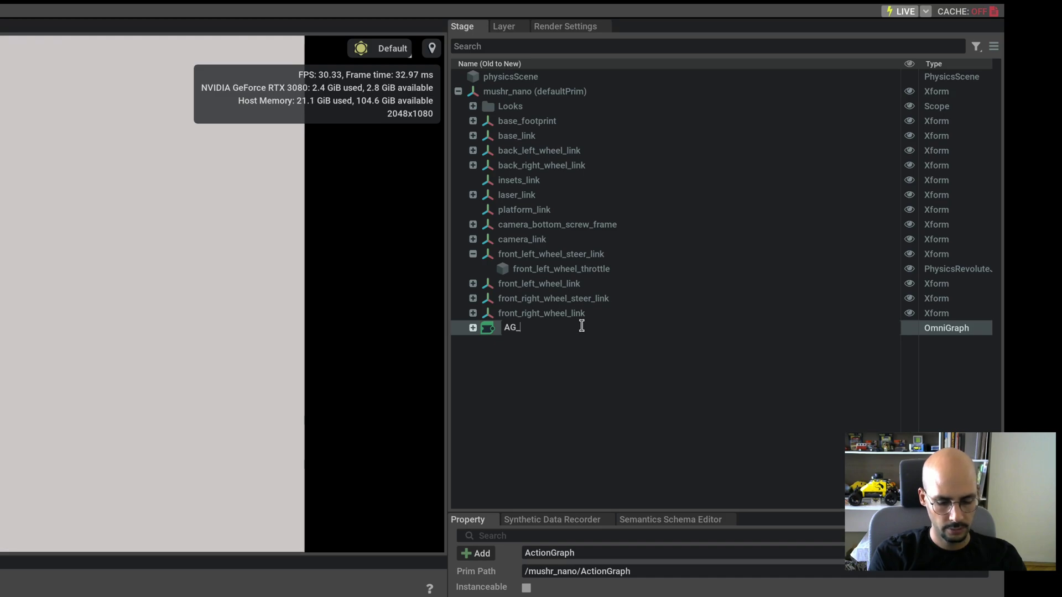
{"action": "type", "text": "Ackerma"}
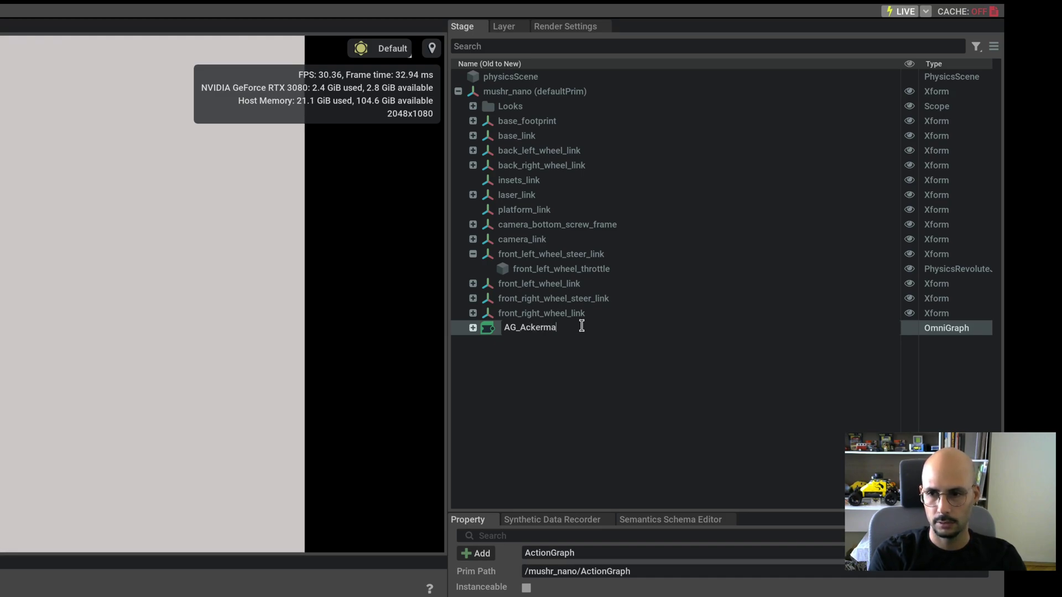
{"action": "type", "text": "nn"}
{"action": "key", "text": "Return"}
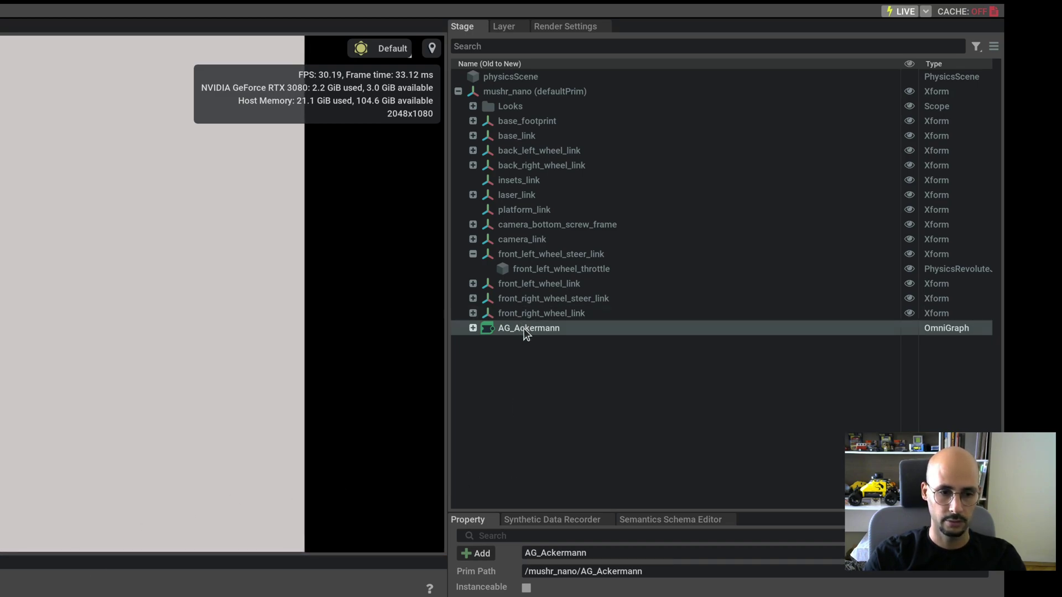
- Save only the AG_Ackermann graph to its own USD file with Save Selected
{"action": "right_click", "coordinate": [526, 329]}
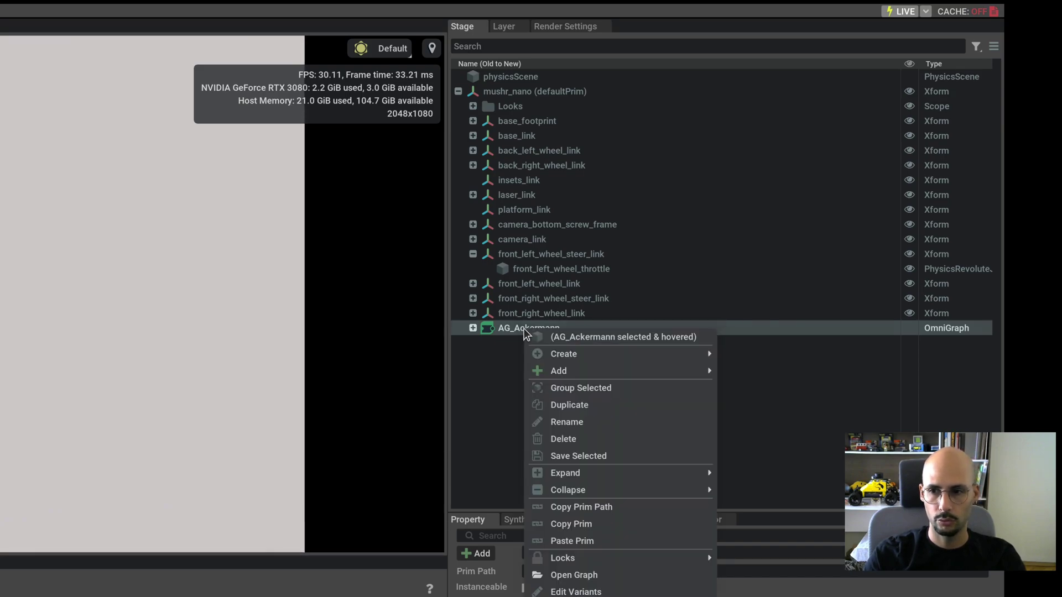
{"action": "left_click", "coordinate": [657, 460]}
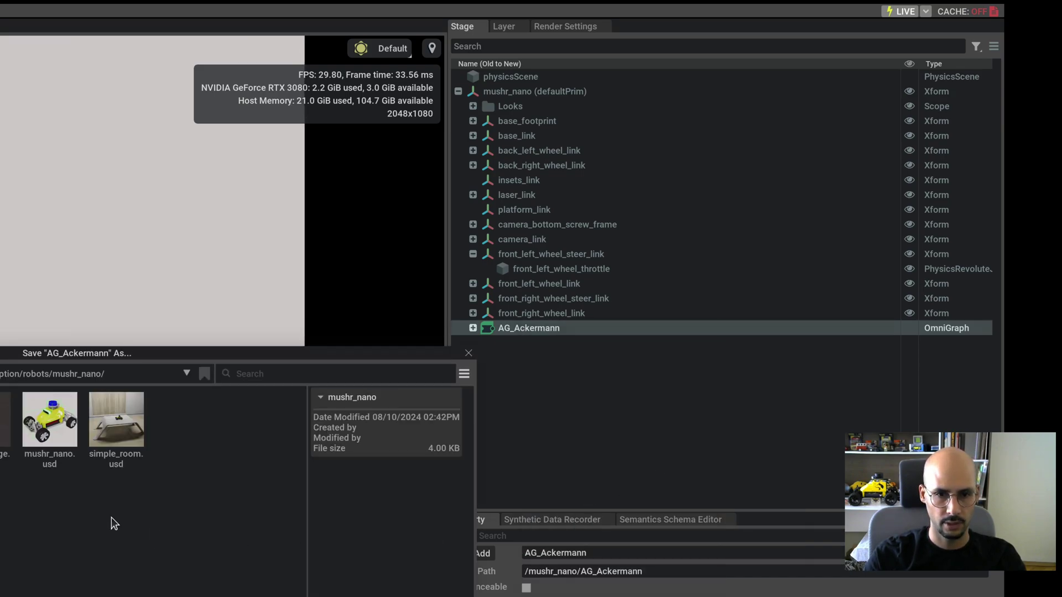
{"action": "left_click_drag", "start_coordinate": [166, 353], "coordinate": [76, 120]}
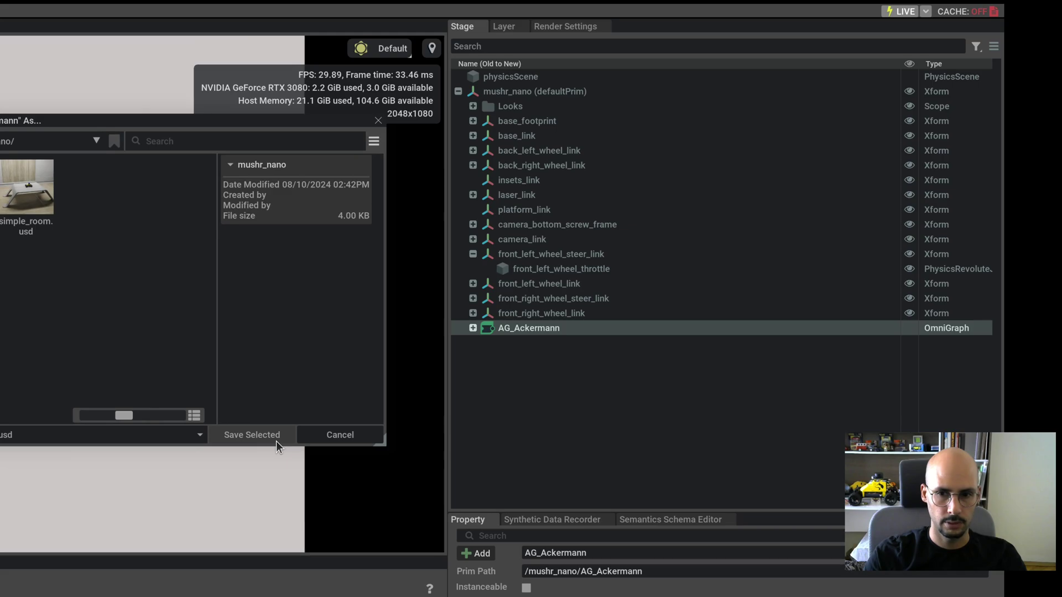
{"action": "left_click", "coordinate": [250, 435]}
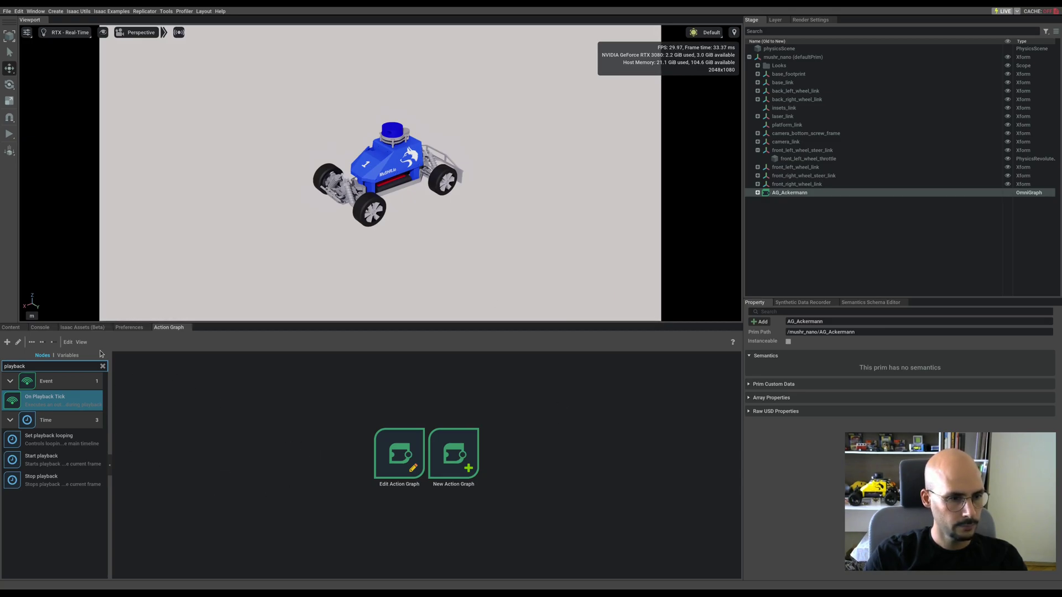
- Delete the AG_Ackermann prim and drop AG_Ackermann.usd onto mushr_nano in the Stage
{"action": "left_click", "coordinate": [11, 328]}
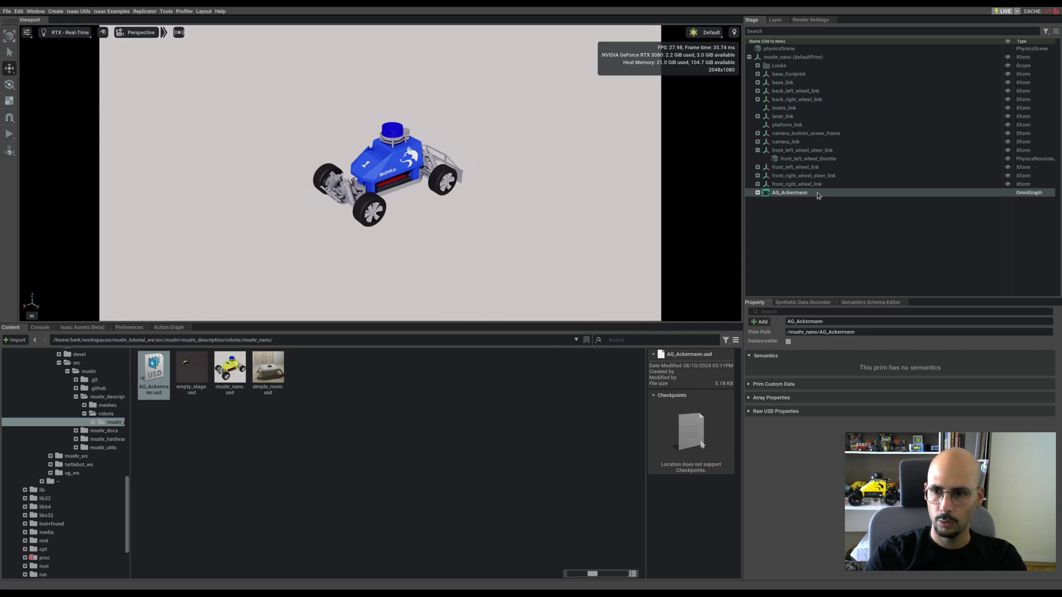
{"action": "key", "text": "Delete"}
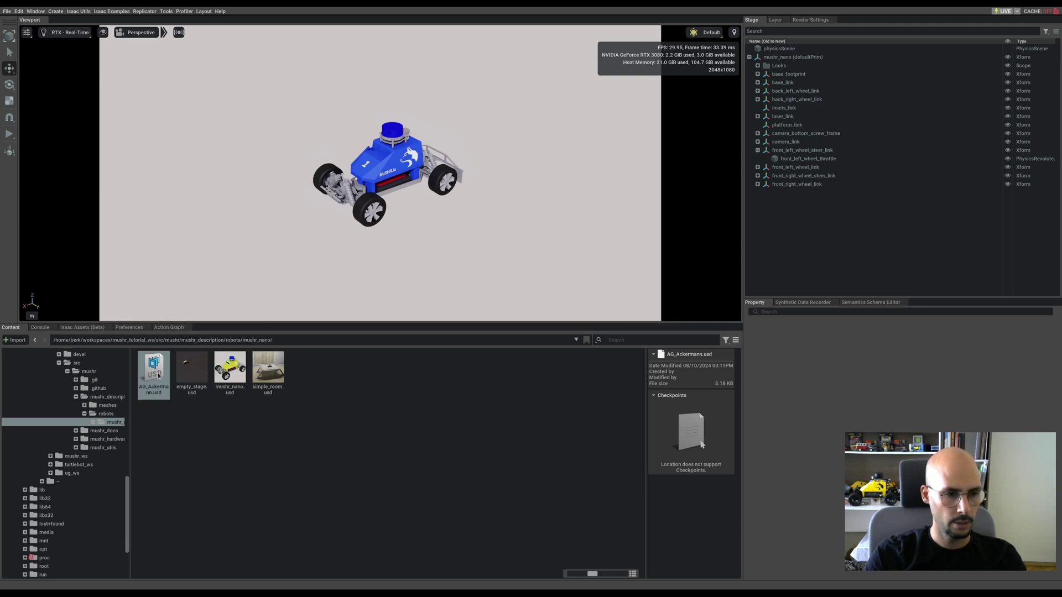
{"action": "left_click_drag", "start_coordinate": [159, 377], "coordinate": [799, 58]}
- Expand the new AG_Ackermann Xform and select its nested AG_Ackermann graph
{"action": "left_click", "coordinate": [758, 193]}
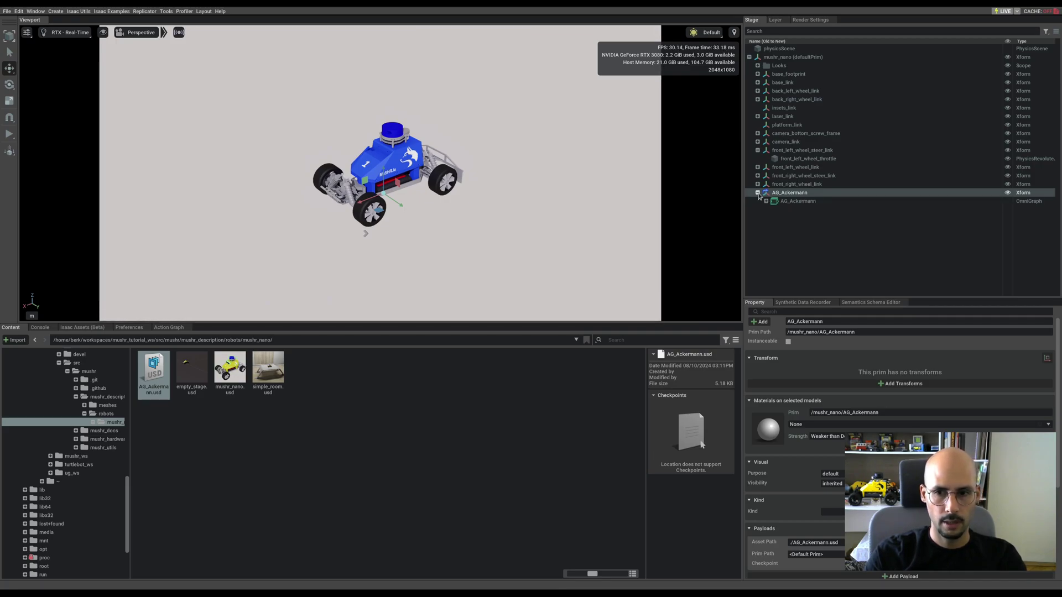
{"action": "left_click", "coordinate": [797, 201]}
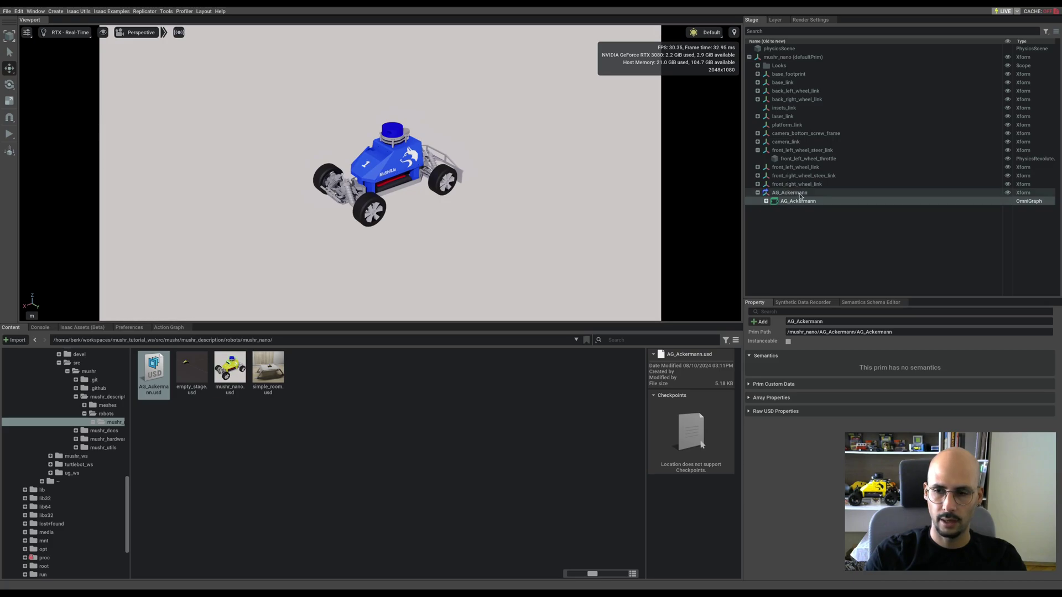
{"action": "left_click", "coordinate": [800, 195]}
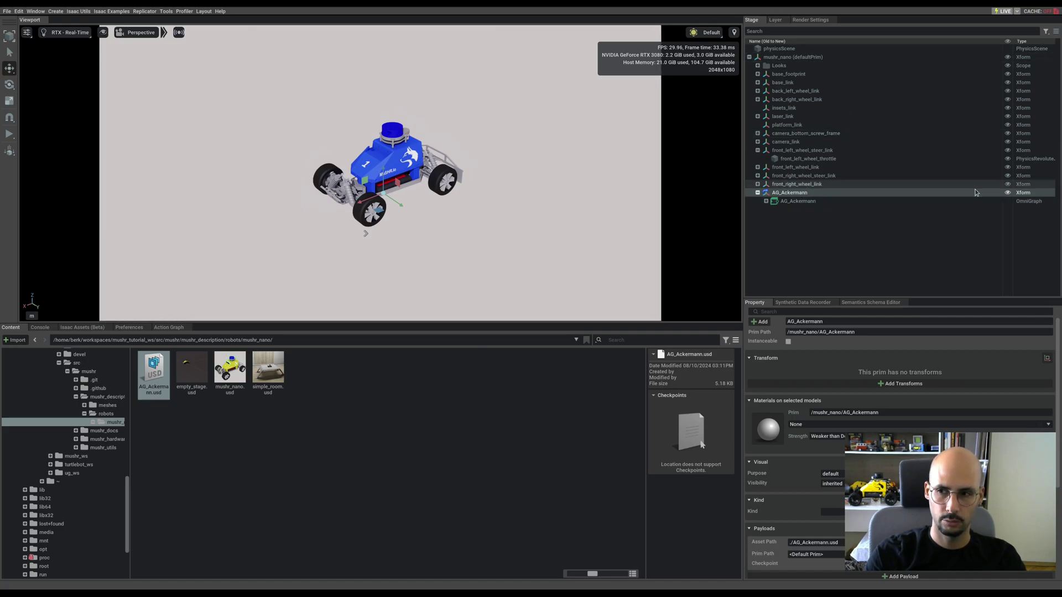
{"action": "left_click", "coordinate": [805, 202]}
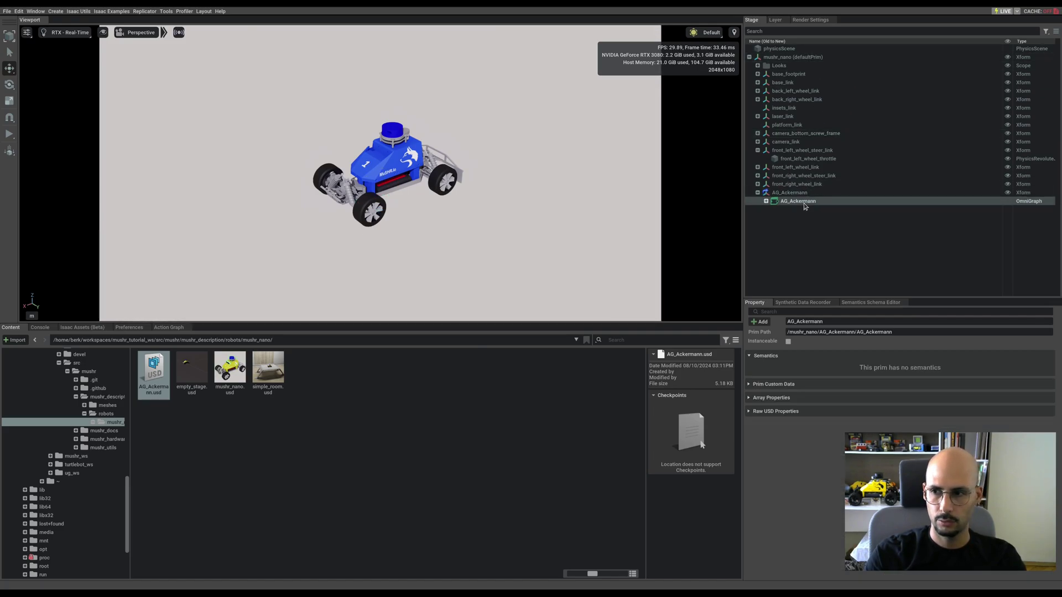
- Open the nested AG_Ackermann graph in the Action Graph editor
{"action": "right_click", "coordinate": [800, 202]}
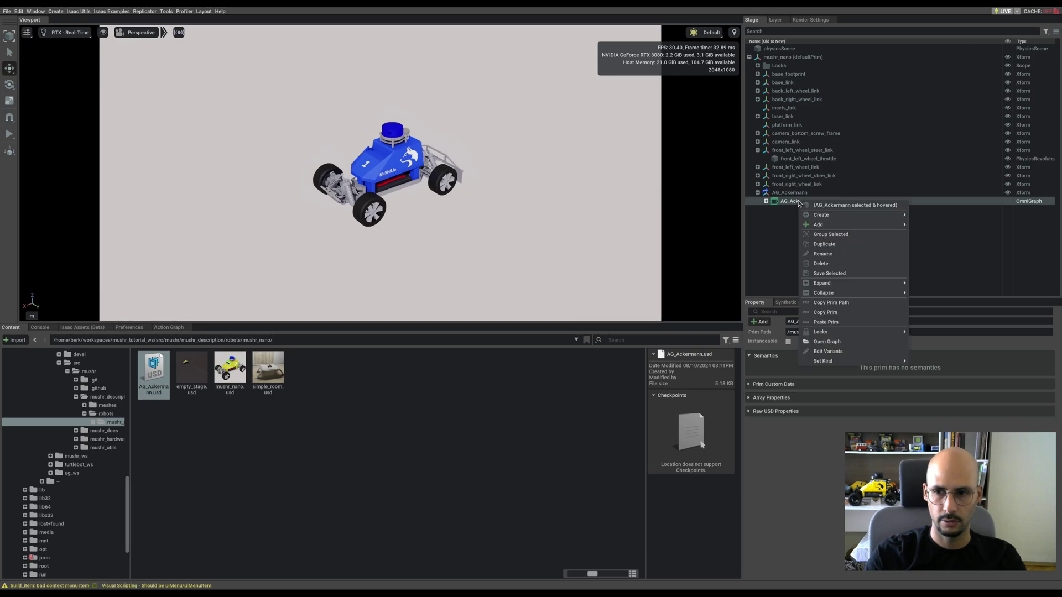
{"action": "left_click", "coordinate": [825, 342]}
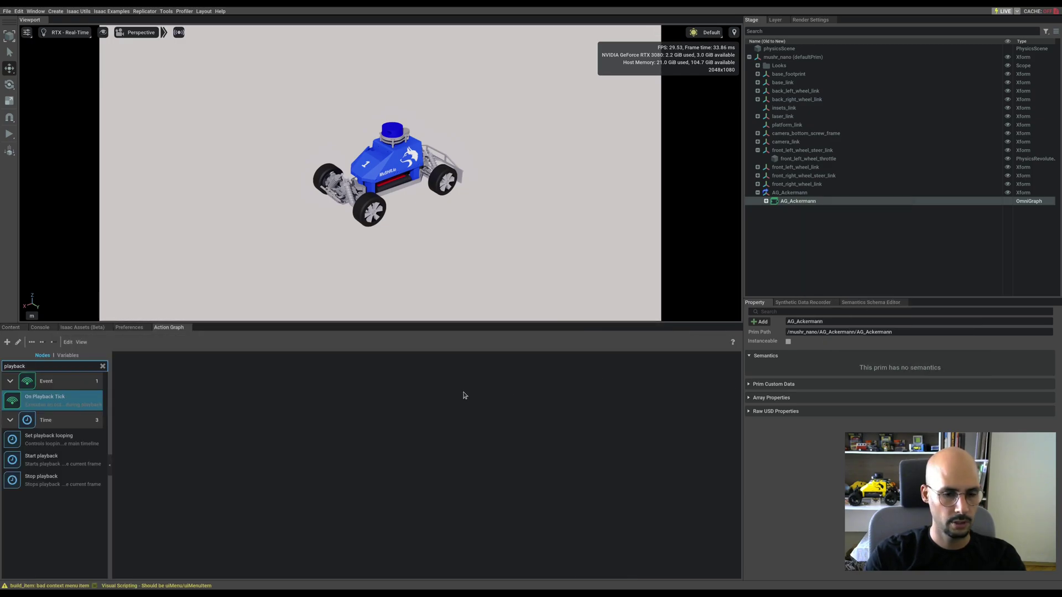
{"action": "scroll", "coordinate": [360, 481], "scroll_direction": "up", "scroll_amount": 5}
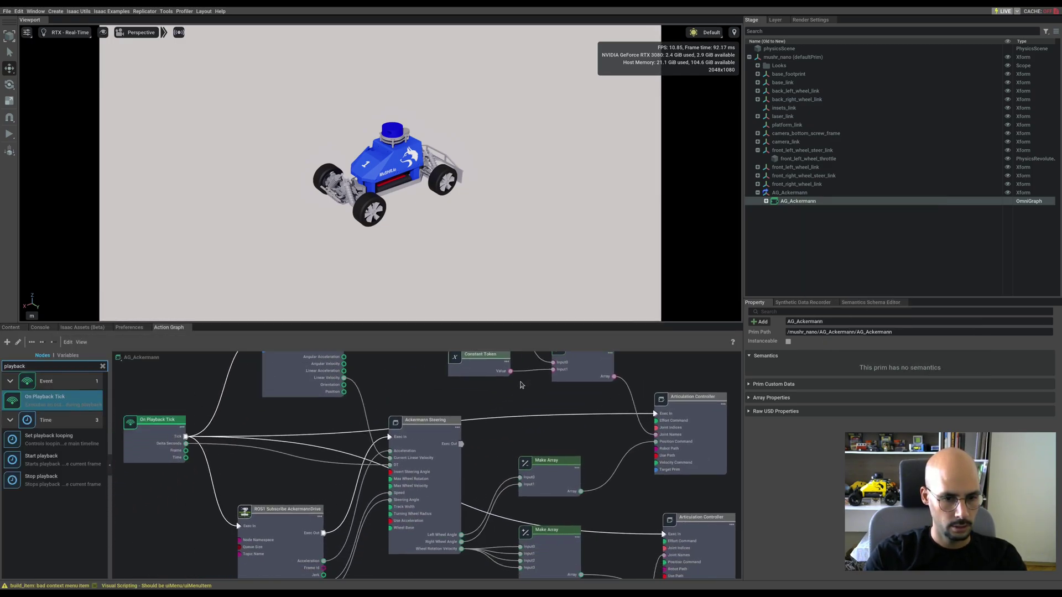
{"action": "scroll", "coordinate": [521, 384], "scroll_direction": "down", "scroll_amount": 5}
{"action": "scroll", "coordinate": [487, 487], "scroll_direction": "up", "scroll_amount": 4}
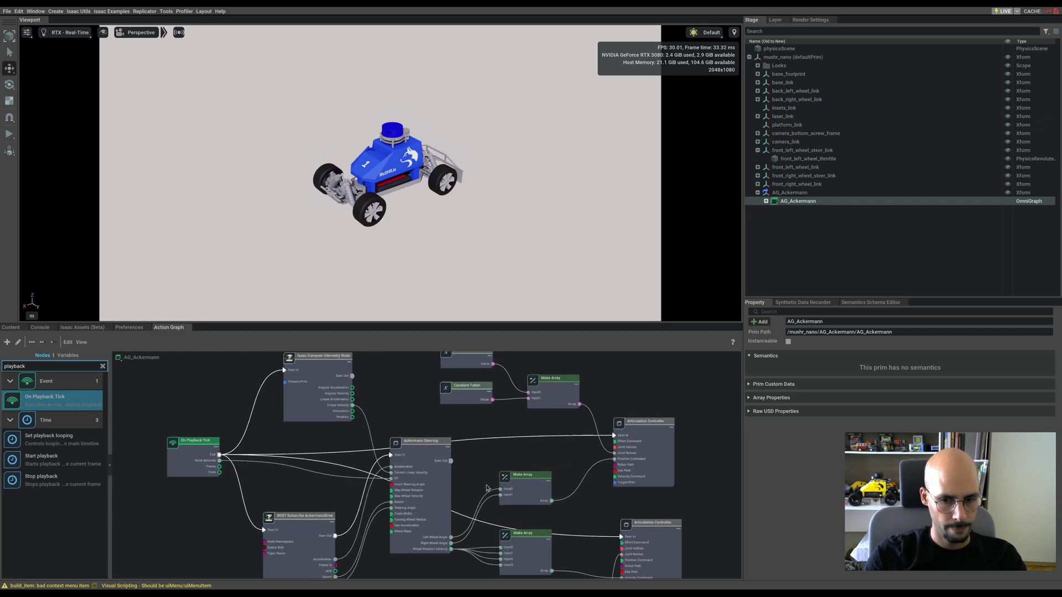
{"action": "scroll", "coordinate": [486, 488], "scroll_direction": "down", "scroll_amount": 4}
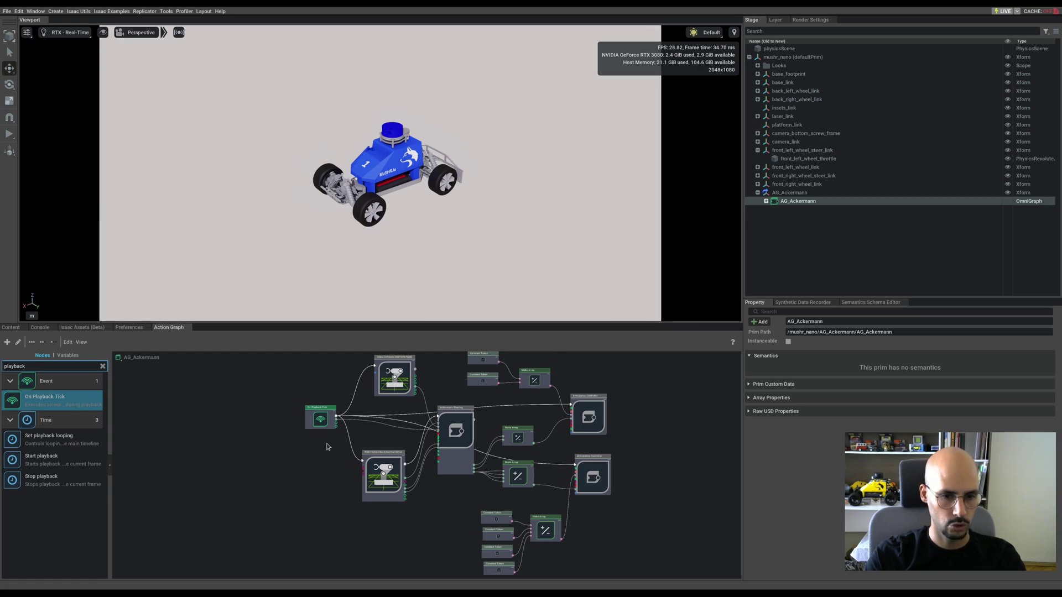
{"action": "scroll", "coordinate": [328, 447], "scroll_direction": "up", "scroll_amount": 5}
- Select the first Articulation Controller node and centre it in the canvas
{"action": "middle_click_drag", "start_coordinate": [318, 547], "coordinate": [313, 414]}
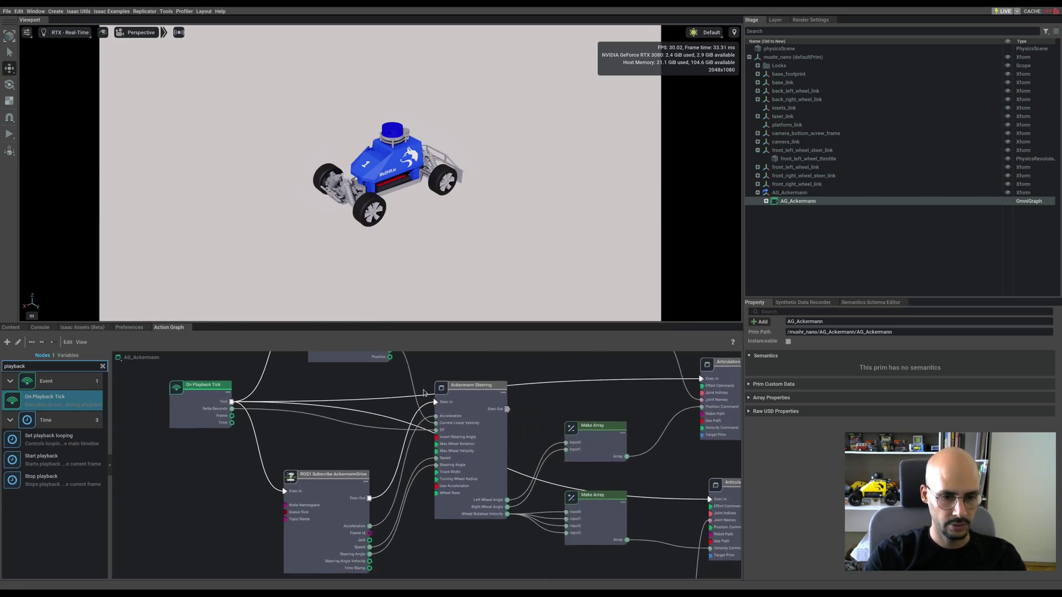
{"action": "middle_click_drag", "start_coordinate": [562, 439], "coordinate": [285, 488]}
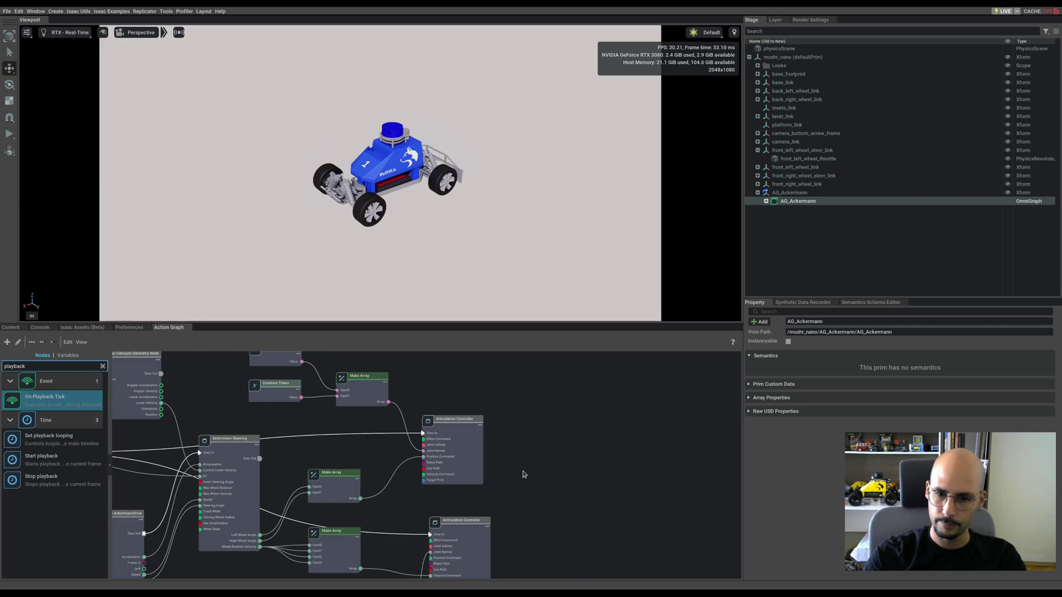
{"action": "scroll", "coordinate": [553, 486], "scroll_direction": "up", "scroll_amount": 1}
{"action": "left_click", "coordinate": [445, 453]}
{"action": "scroll", "coordinate": [464, 456], "scroll_direction": "up", "scroll_amount": 2}
{"action": "middle_click_drag", "start_coordinate": [474, 458], "coordinate": [521, 500]}
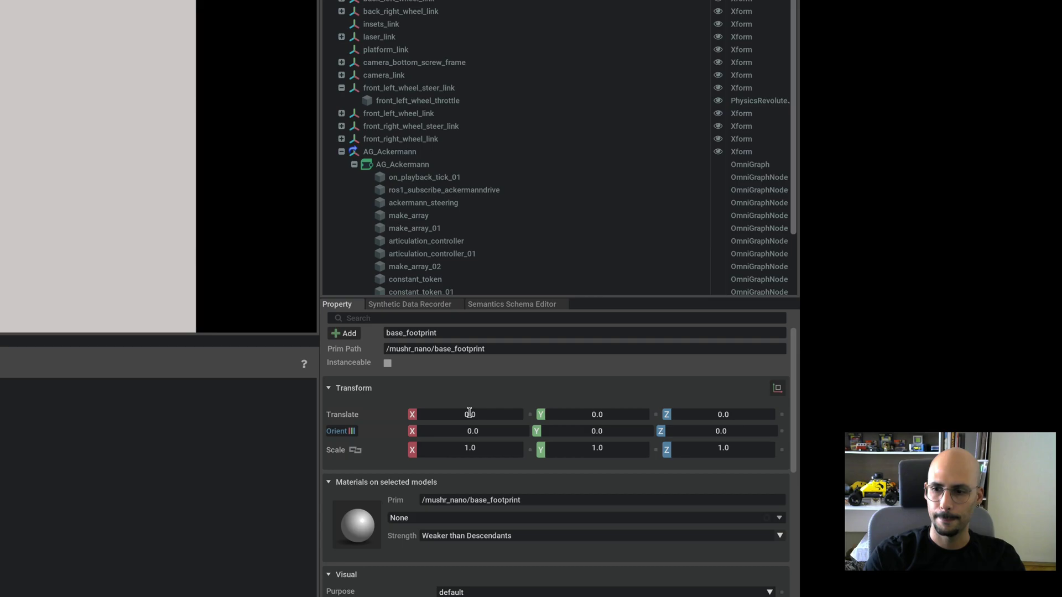
- Scroll base_footprint's properties down to Rigid Body, Mass 0.1 and Articulation Root
{"action": "scroll", "coordinate": [492, 530], "scroll_direction": "down", "scroll_amount": 5}
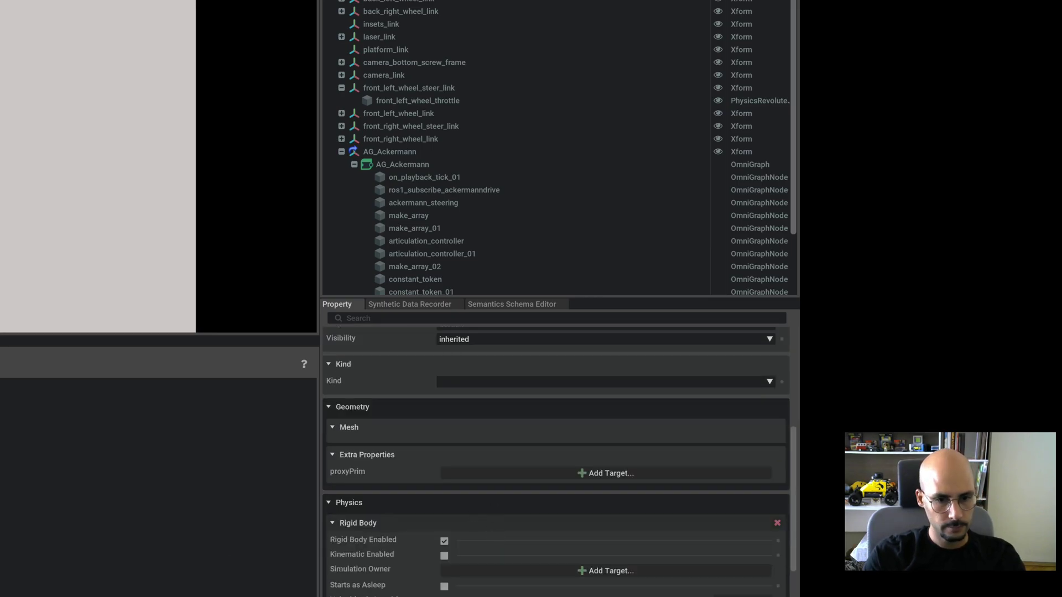
{"action": "scroll", "coordinate": [556, 462], "scroll_direction": "down", "scroll_amount": 3}
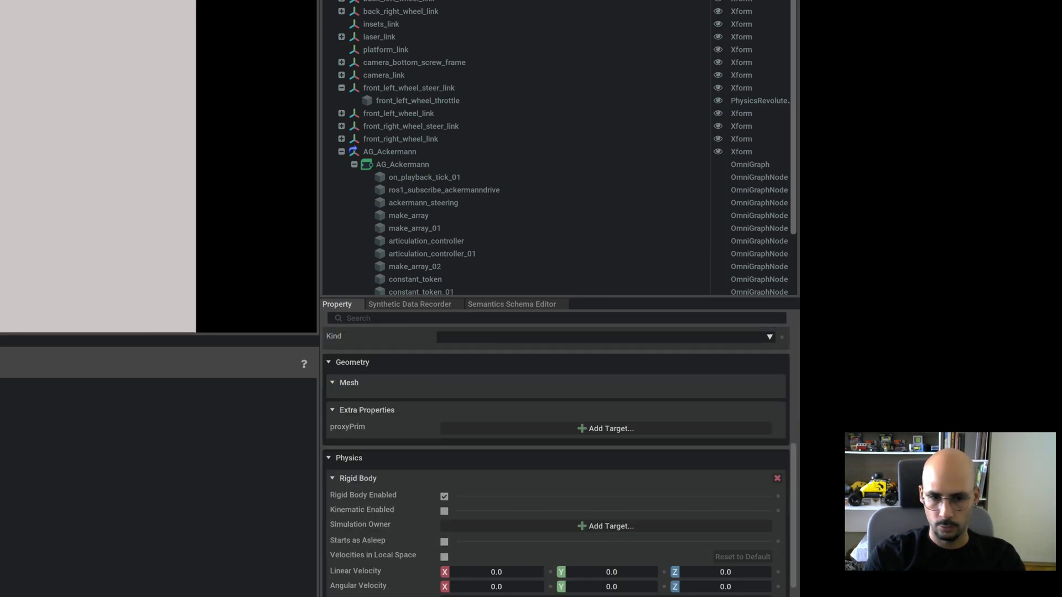
{"action": "scroll", "coordinate": [372, 595], "scroll_direction": "down", "scroll_amount": 8}
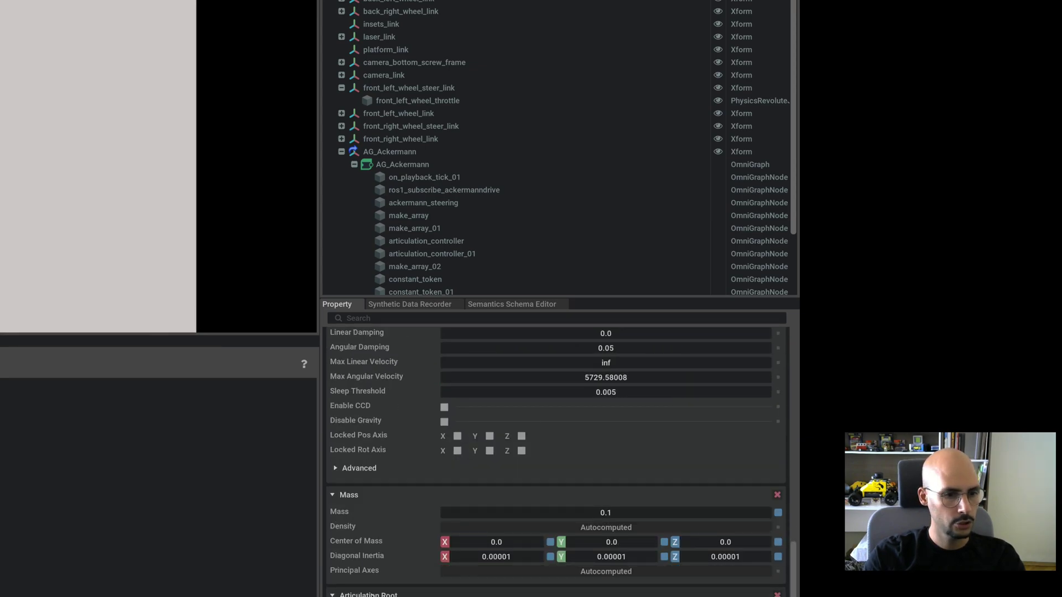
{"action": "scroll", "coordinate": [556, 463], "scroll_direction": "down", "scroll_amount": 3}
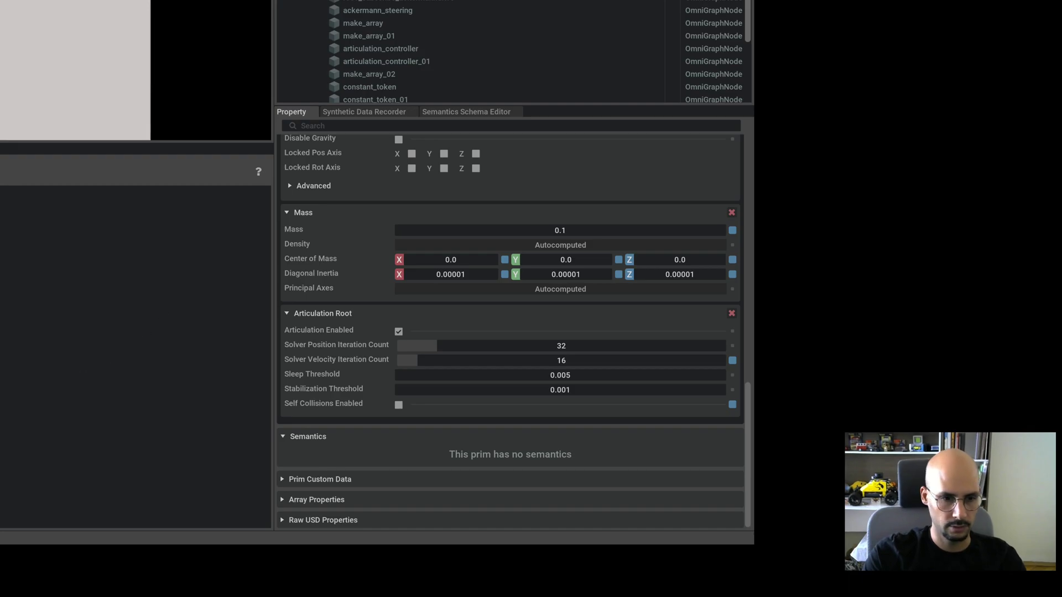
- Clear the current selection by clicking empty space
{"action": "left_click", "coordinate": [102, 344]}
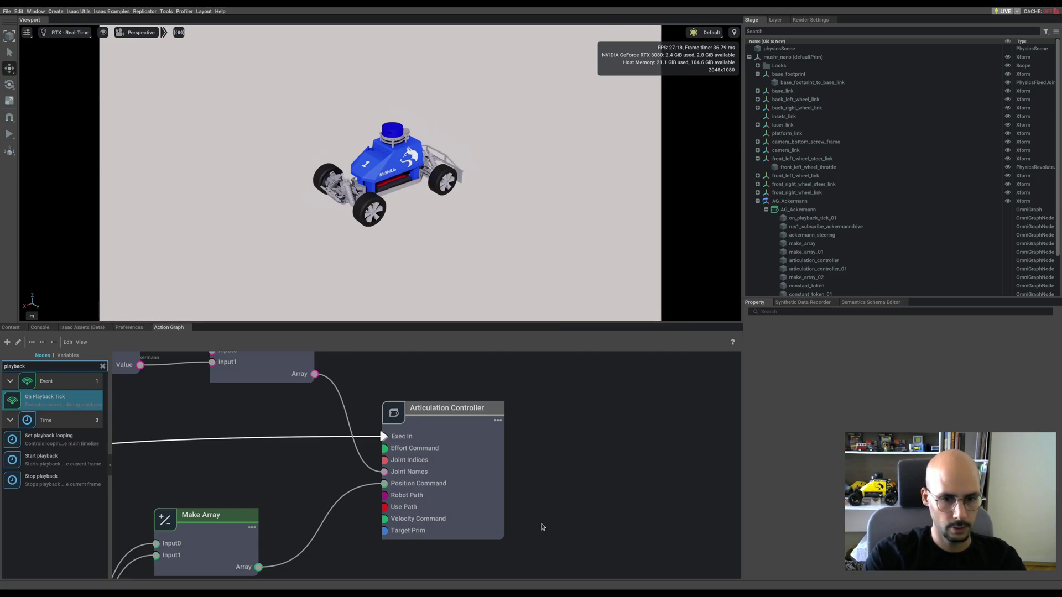
- Set base_footprint as the targetPrim of both Articulation Controller nodes
{"action": "left_click", "coordinate": [454, 417]}
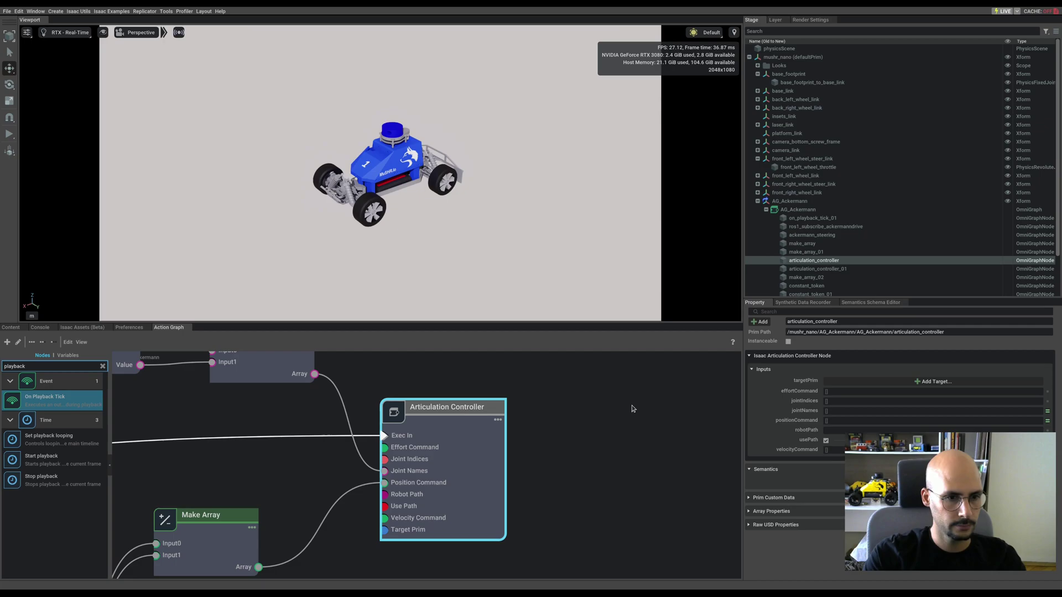
{"action": "left_click", "coordinate": [908, 382]}
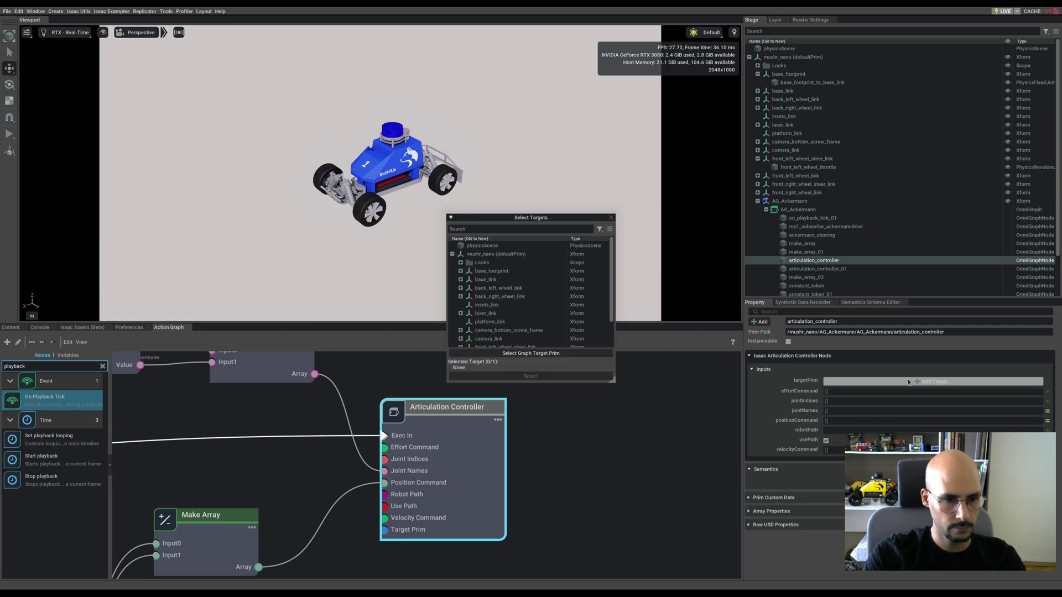
{"action": "left_click", "coordinate": [501, 272]}
{"action": "left_click", "coordinate": [538, 376]}
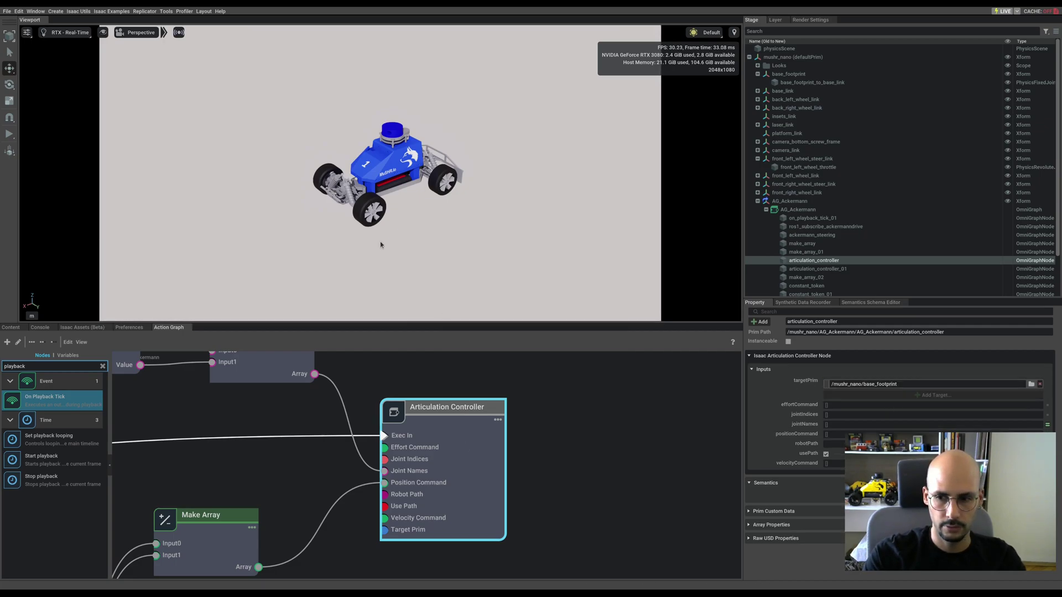
{"action": "scroll", "coordinate": [521, 435], "scroll_direction": "down", "scroll_amount": 5}
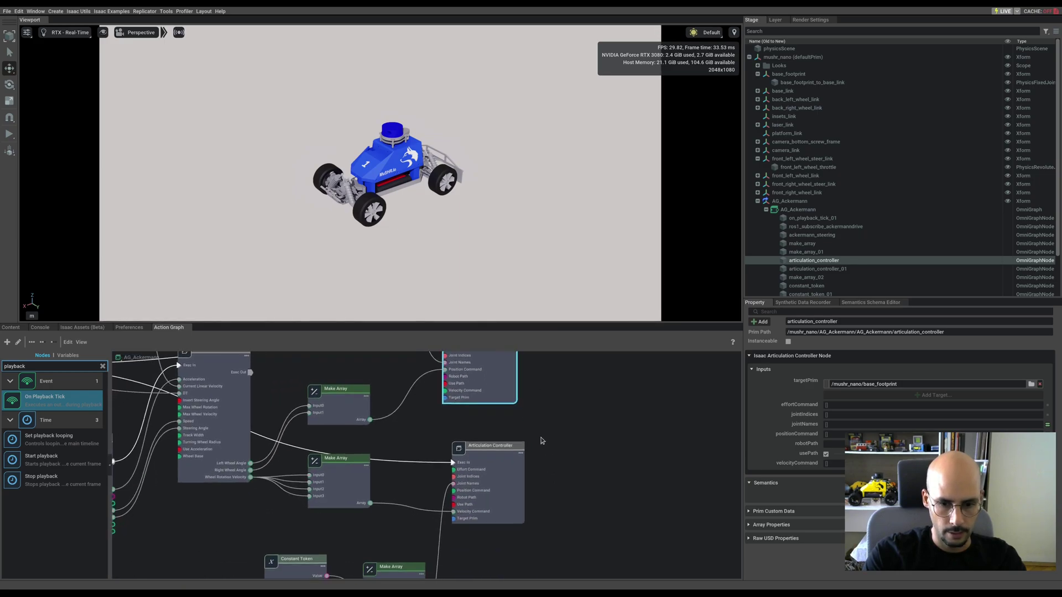
{"action": "left_click", "coordinate": [514, 447]}
{"action": "left_click", "coordinate": [920, 381]}
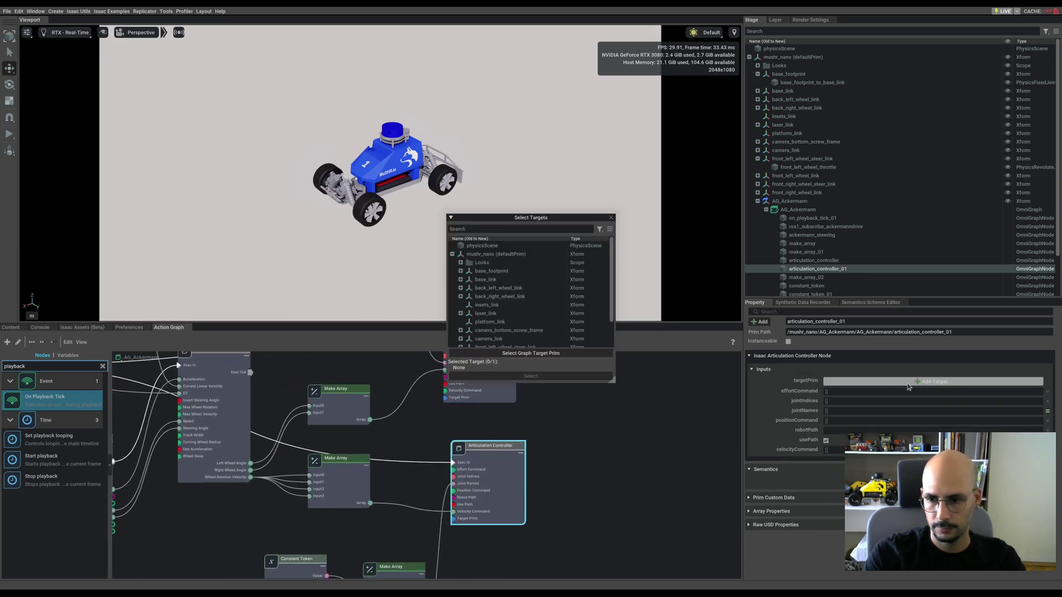
{"action": "left_click", "coordinate": [530, 376]}
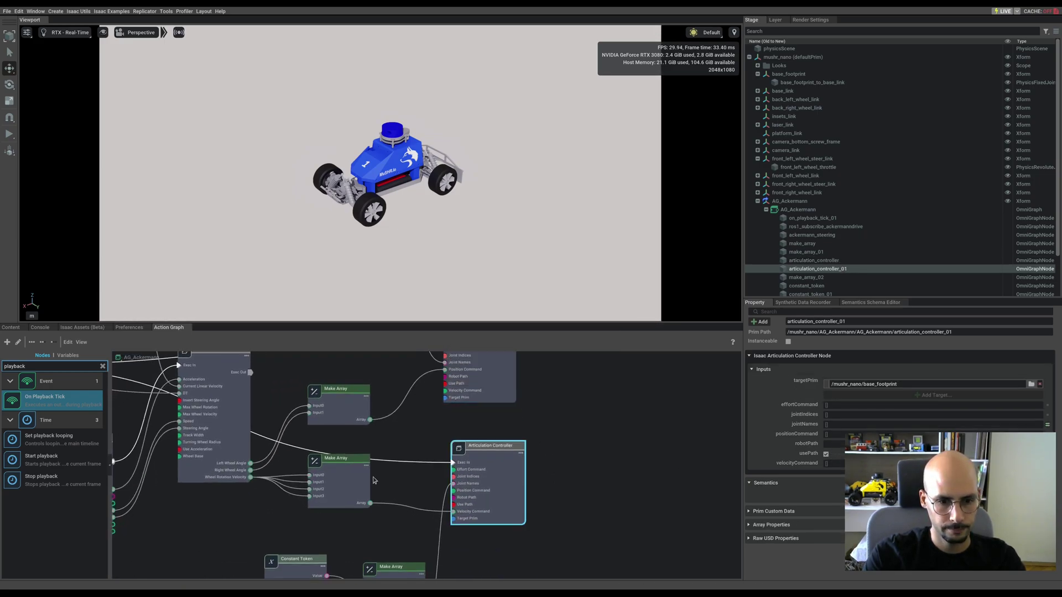
- Set base_footprint as the Isaac Compute Odometry Node's chassisPrim
{"action": "scroll", "coordinate": [380, 532], "scroll_direction": "down", "scroll_amount": 2}
{"action": "middle_click_drag", "start_coordinate": [320, 480], "coordinate": [379, 533]}
{"action": "middle_click_drag", "start_coordinate": [307, 332], "coordinate": [362, 448]}
{"action": "left_click", "coordinate": [362, 502]}
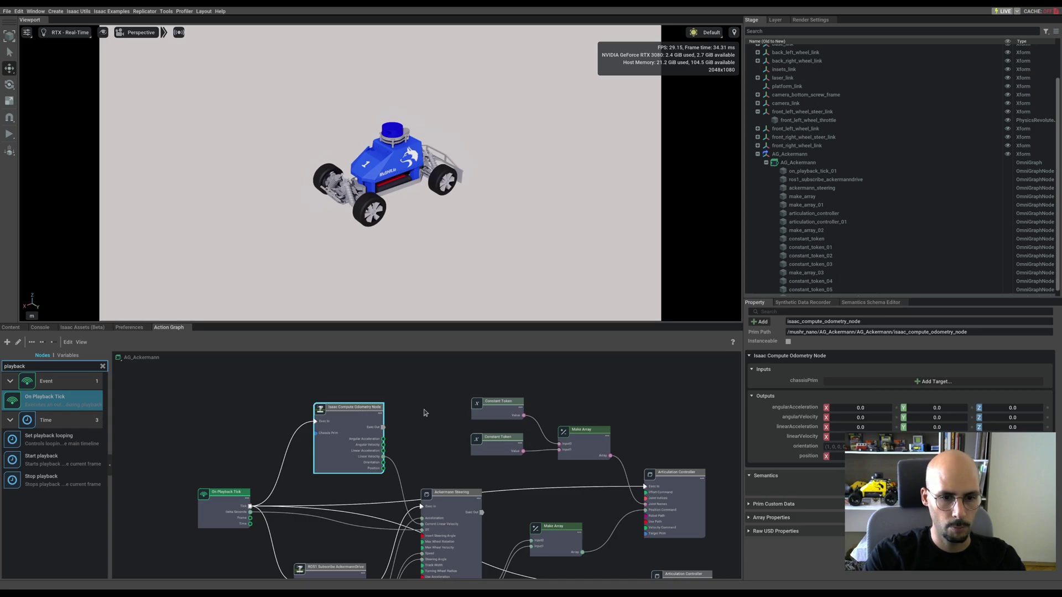
{"action": "left_click", "coordinate": [906, 381]}
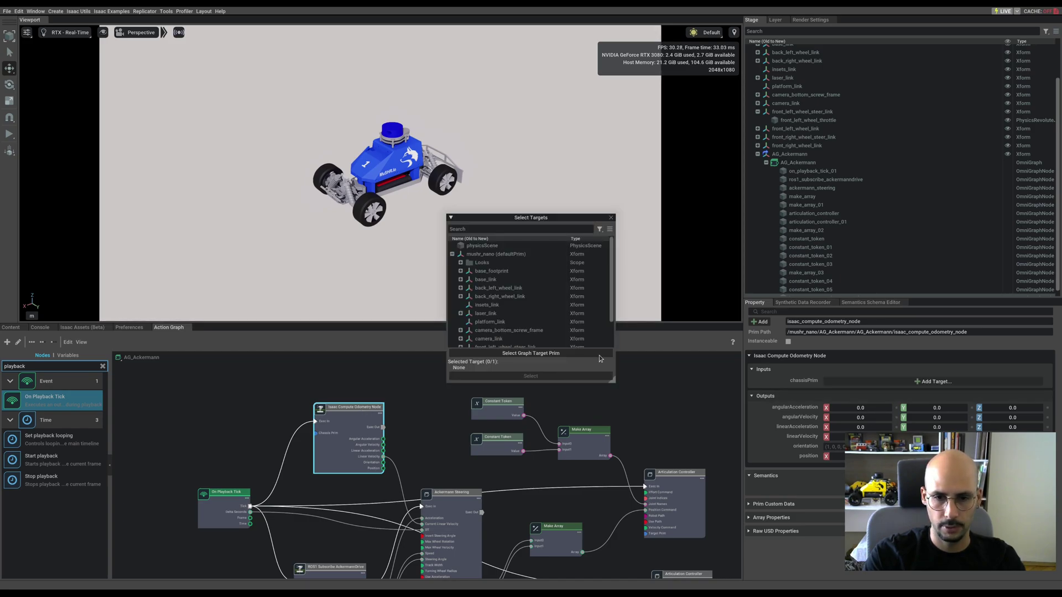
{"action": "left_click", "coordinate": [544, 271]}
{"action": "left_click", "coordinate": [531, 376]}
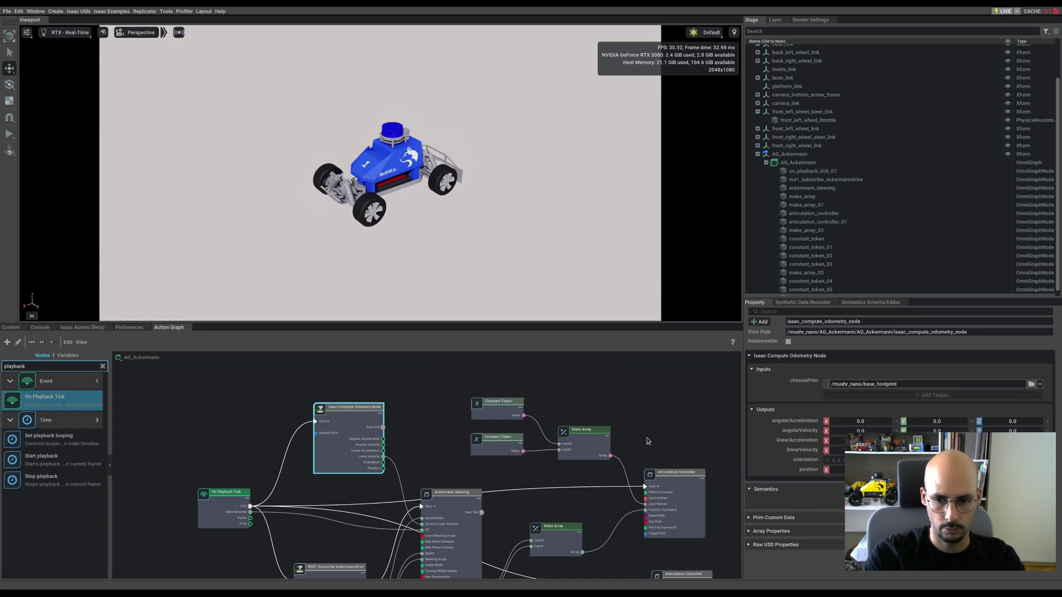
- Centre the graph, collapse AG_Ackermann's node list, deselect, and show the mushr_nano folder files
{"action": "scroll", "coordinate": [588, 406], "scroll_direction": "down", "scroll_amount": 5}
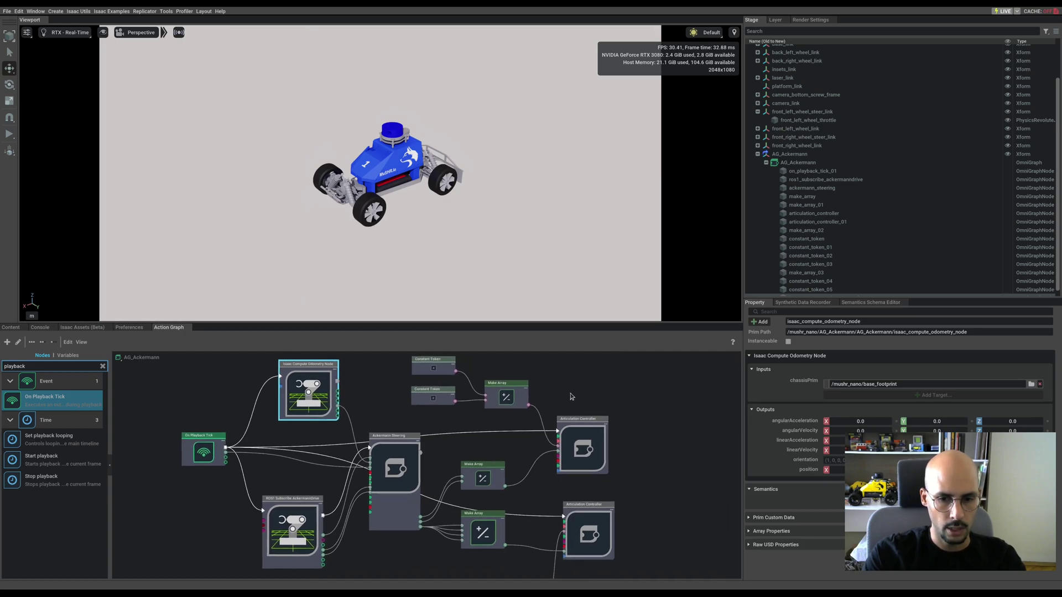
{"action": "middle_click_drag", "start_coordinate": [571, 396], "coordinate": [560, 384]}
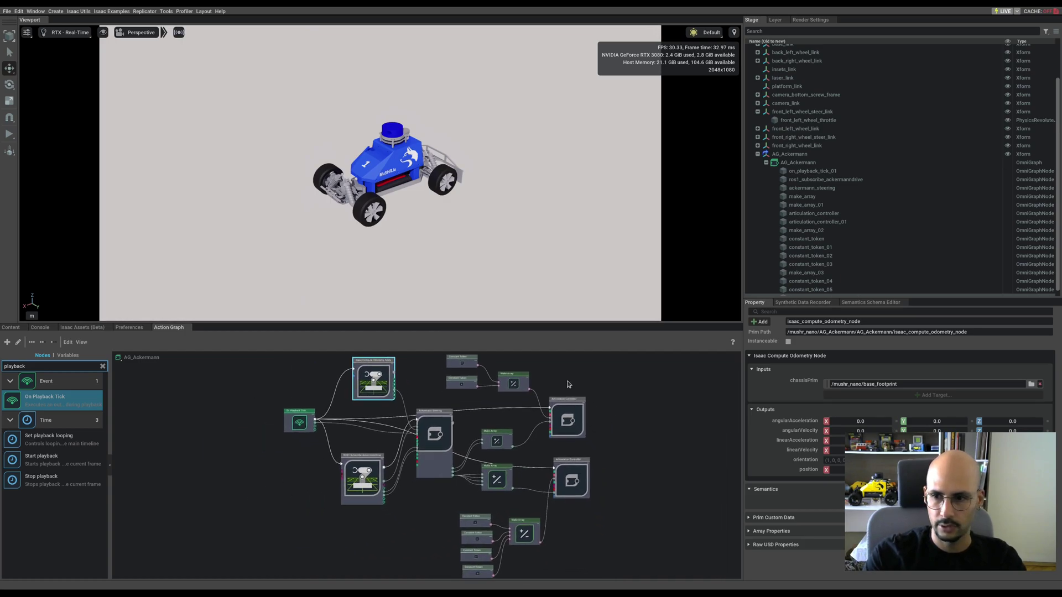
{"action": "left_click", "coordinate": [766, 163]}
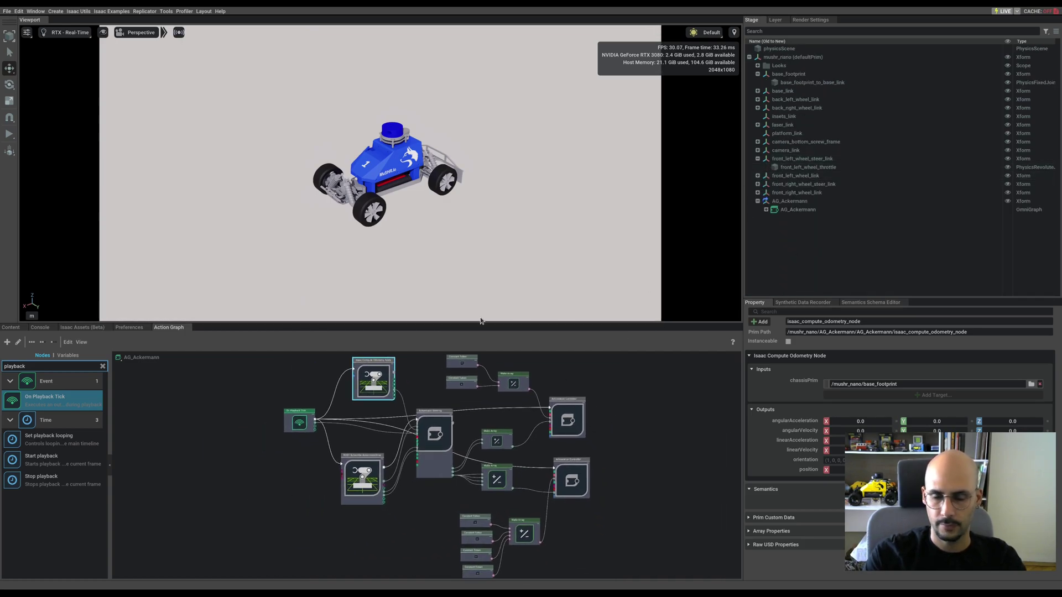
{"action": "left_click", "coordinate": [339, 395]}
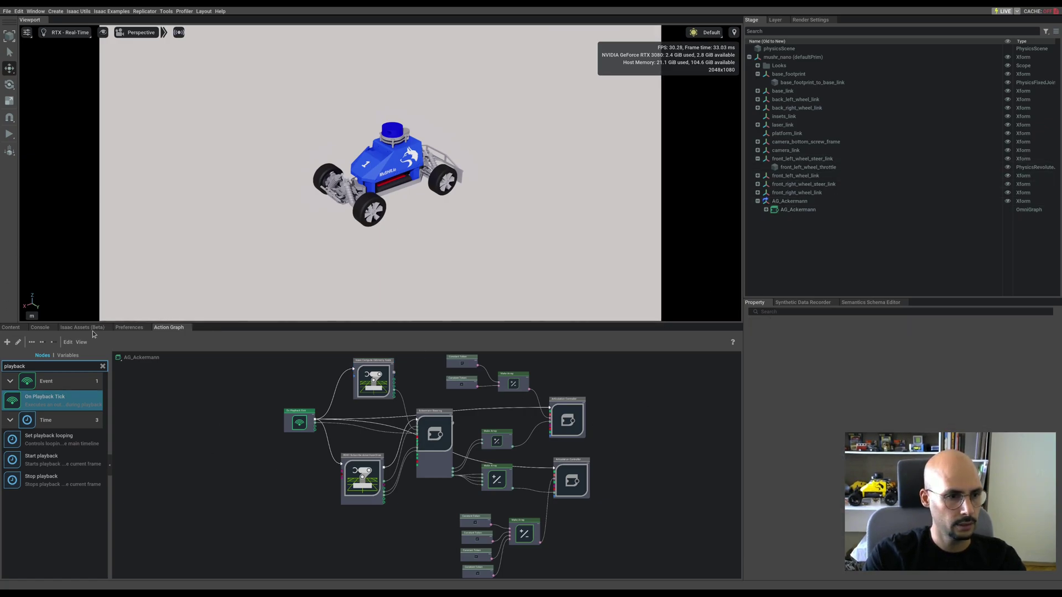
{"action": "left_click", "coordinate": [4, 329]}
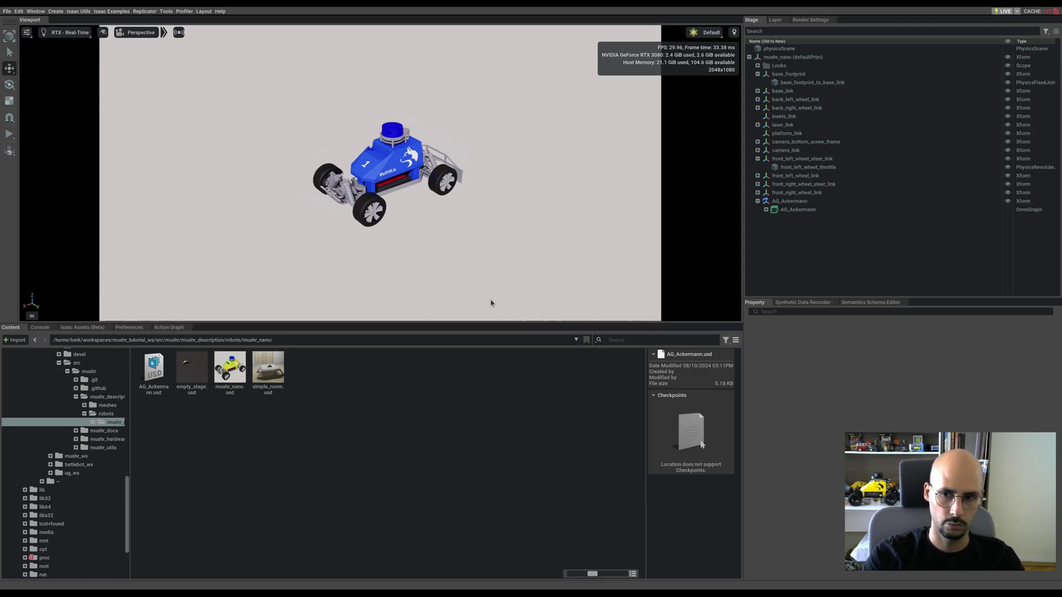
- Start opening AG_Ackermann.usd from the file browser, then cancel the save-stage prompt
{"action": "right_click", "coordinate": [157, 367]}
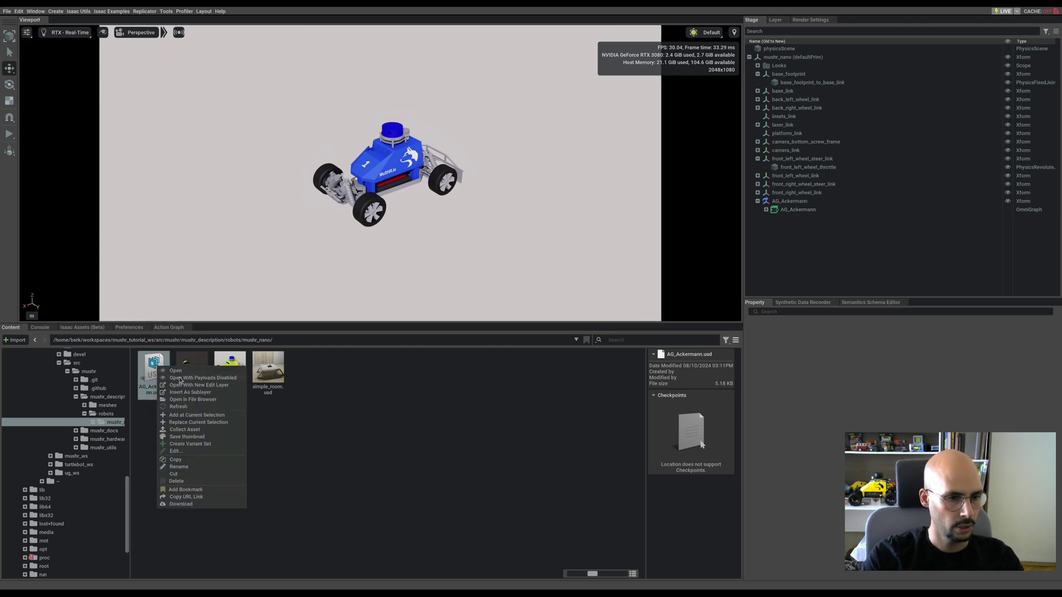
{"action": "left_click", "coordinate": [221, 377]}
{"action": "left_click", "coordinate": [564, 307]}
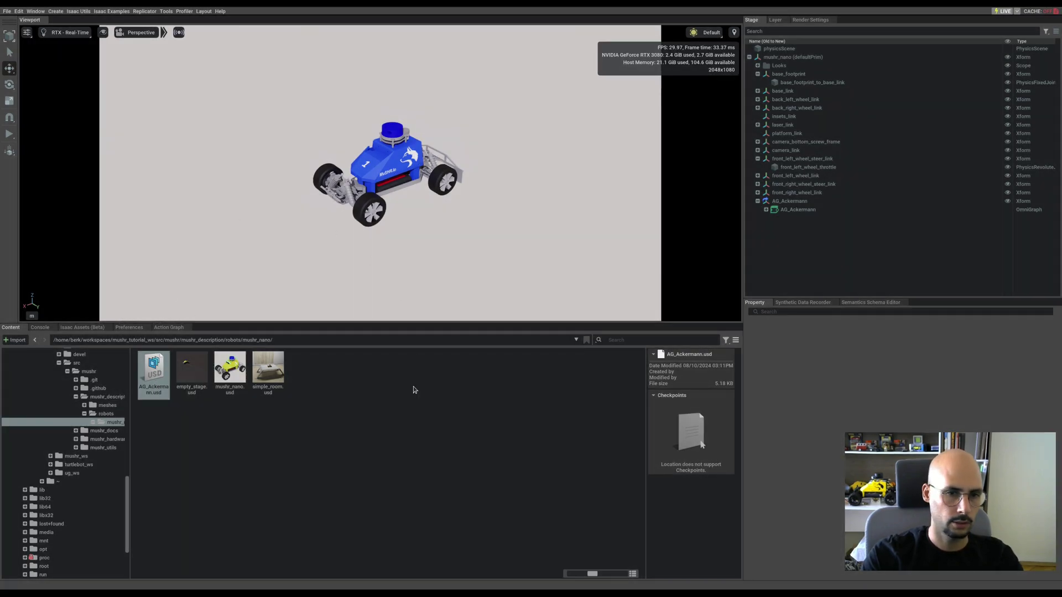
- Save the nested AG_Ackermann graph over AG_Ackermann.usd with Save As
{"action": "left_click", "coordinate": [812, 209]}
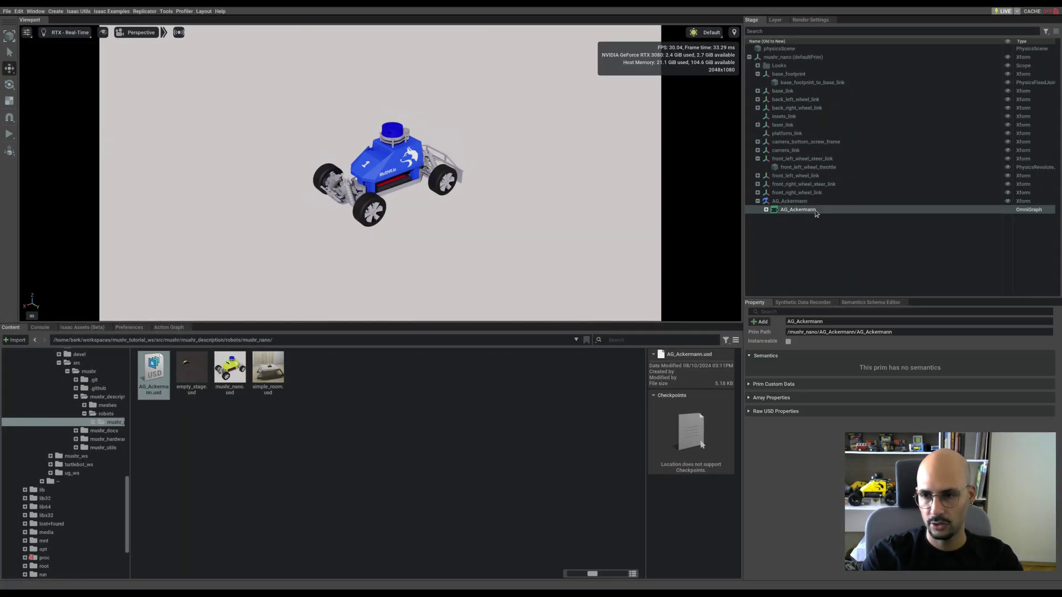
{"action": "right_click", "coordinate": [814, 210]}
{"action": "left_click", "coordinate": [846, 284]}
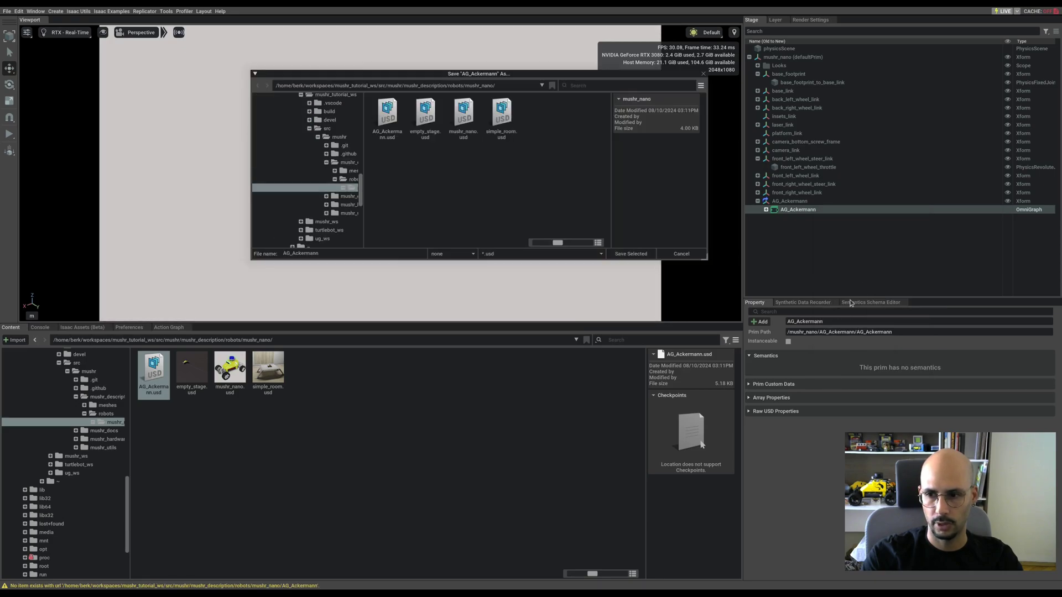
{"action": "left_click", "coordinate": [389, 123]}
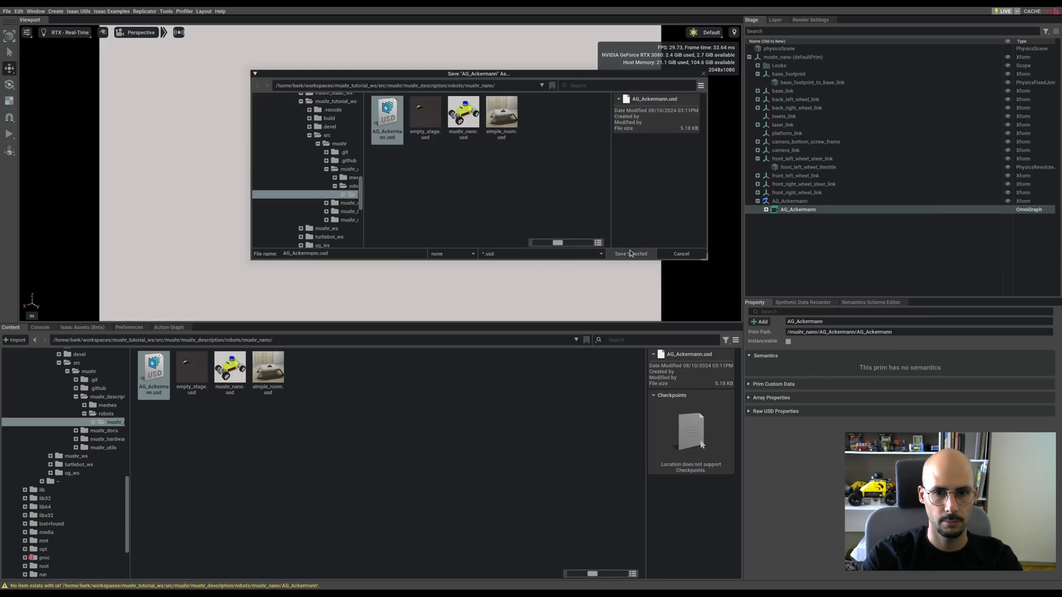
{"action": "left_click", "coordinate": [630, 254]}
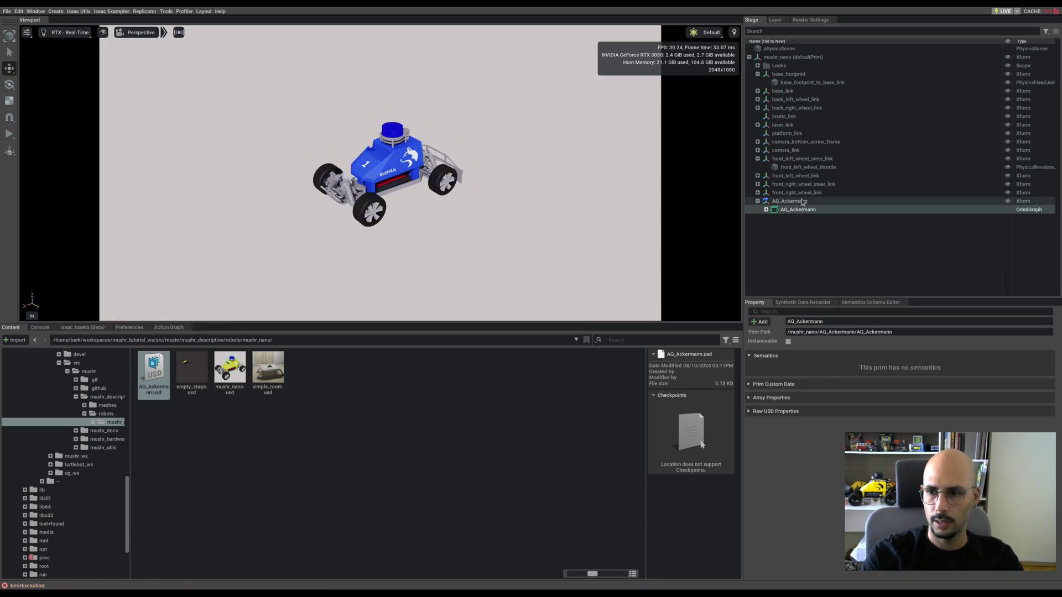
- Check the target prims on both Articulation Controllers and the Compute Odometry node
{"action": "left_click", "coordinate": [166, 328]}
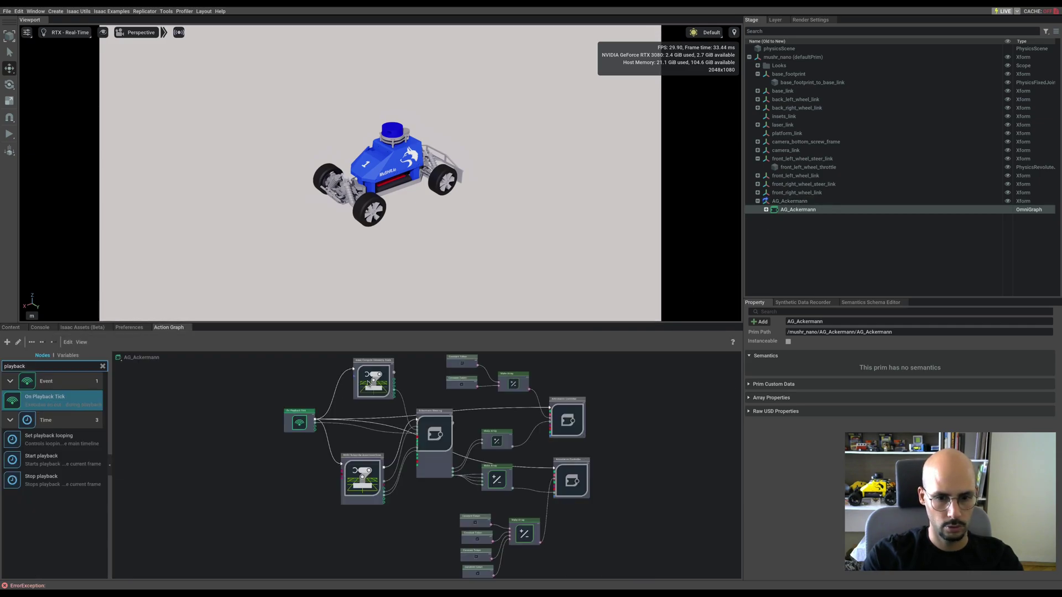
{"action": "left_click", "coordinate": [553, 423]}
{"action": "scroll", "coordinate": [387, 443], "scroll_direction": "up", "scroll_amount": 5}
{"action": "scroll", "coordinate": [359, 448], "scroll_direction": "down", "scroll_amount": 5}
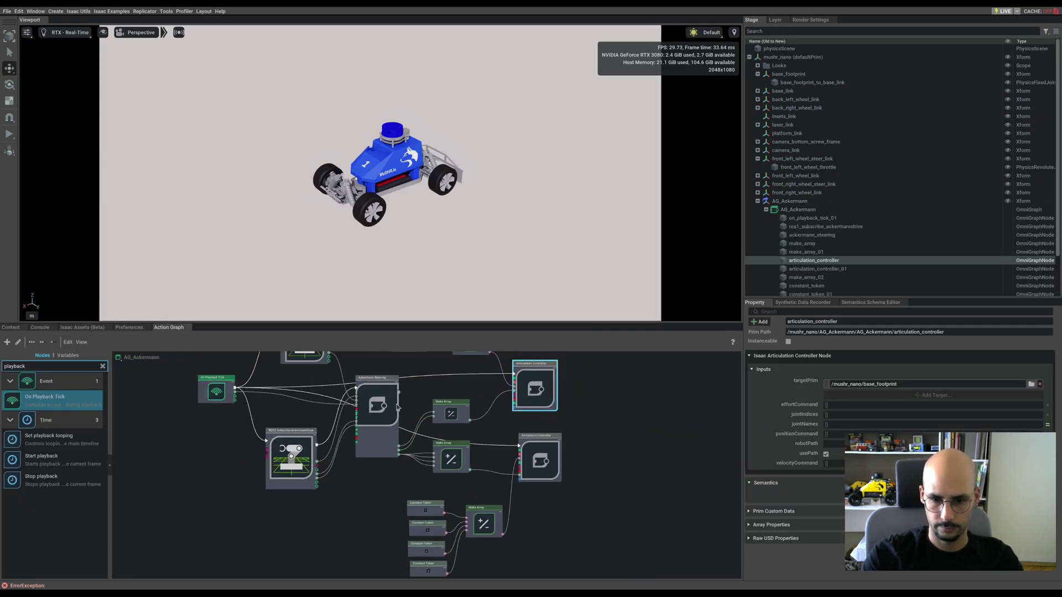
{"action": "scroll", "coordinate": [341, 449], "scroll_direction": "up", "scroll_amount": 4}
{"action": "left_click", "coordinate": [602, 549]}
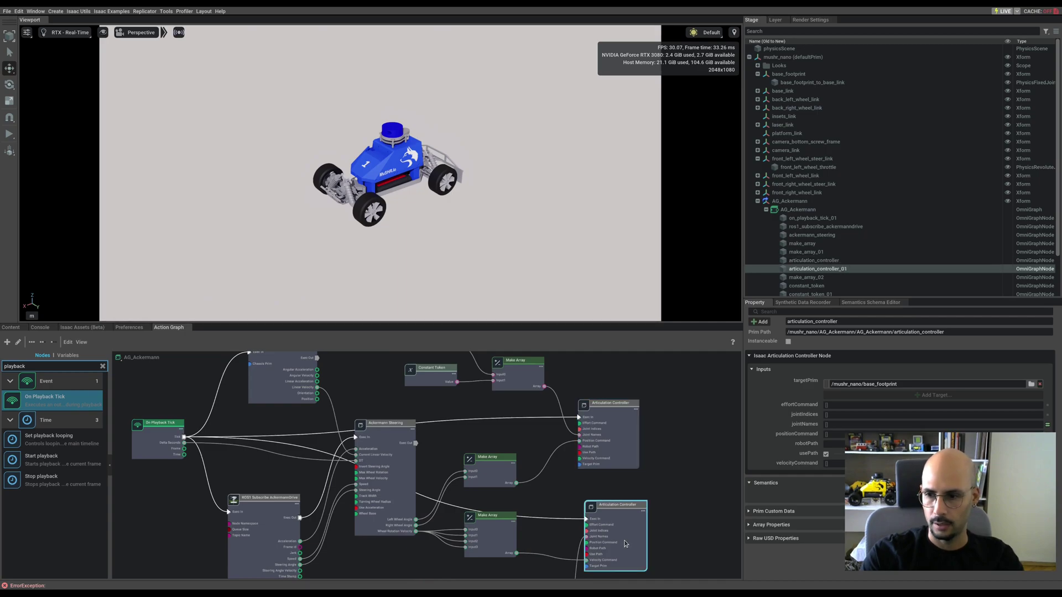
{"action": "mouse_move", "coordinate": [452, 435]}
{"action": "middle_mouse_down"}
{"action": "mouse_move", "coordinate": [457, 471]}
{"action": "mouse_move", "coordinate": [451, 428]}
{"action": "middle_mouse_up"}
{"action": "left_click", "coordinate": [289, 388]}
{"action": "scroll", "coordinate": [456, 472], "scroll_direction": "down", "scroll_amount": 3}
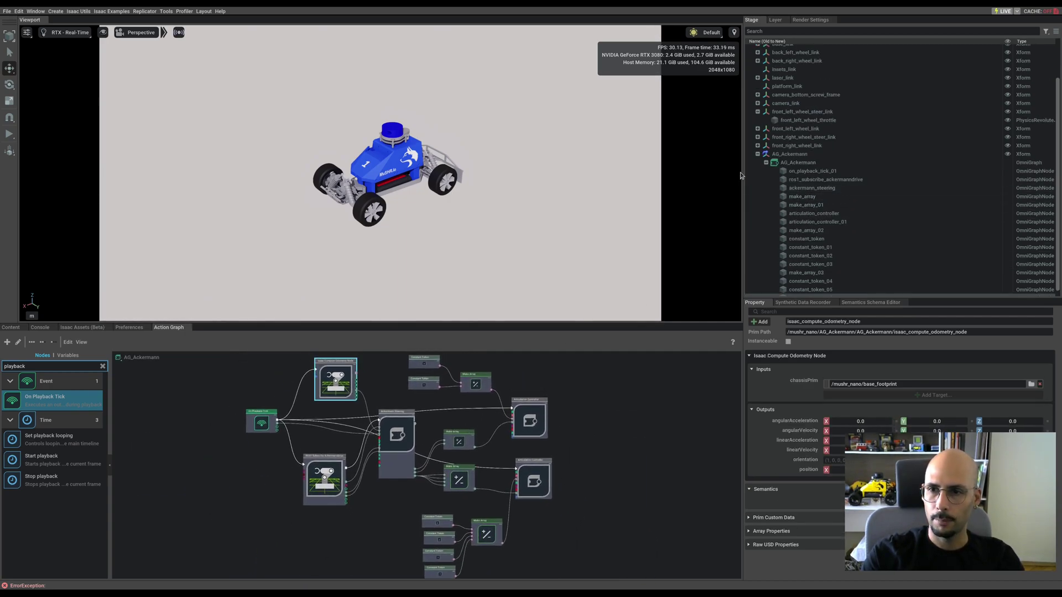
- Collapse AG_Ackermann's node list and reselect the first Articulation Controller to inspect its inputs
{"action": "left_click", "coordinate": [777, 162]}
{"action": "left_click", "coordinate": [766, 163]}
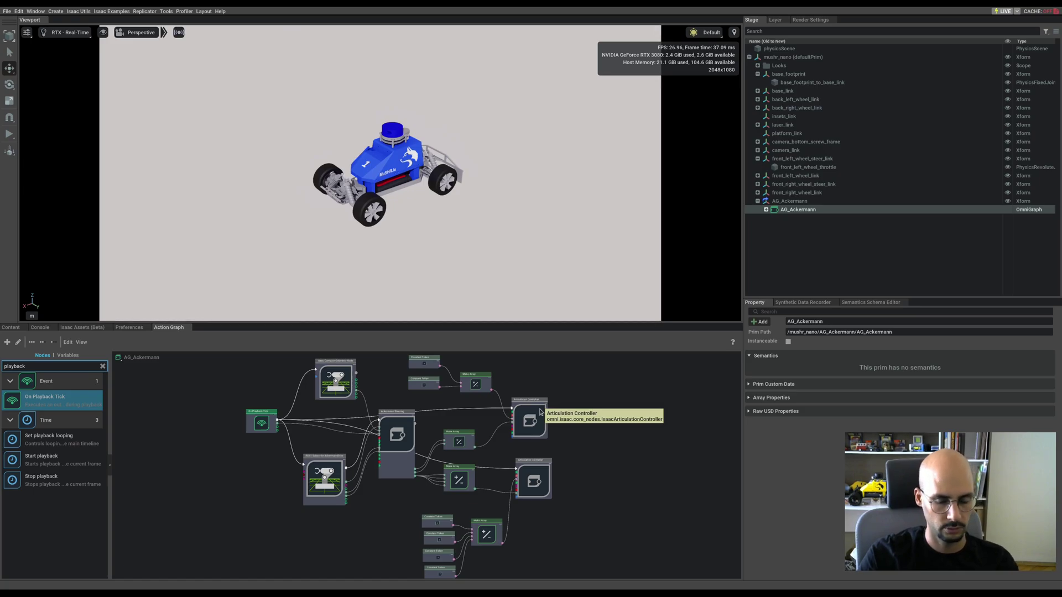
{"action": "left_click", "coordinate": [544, 436]}
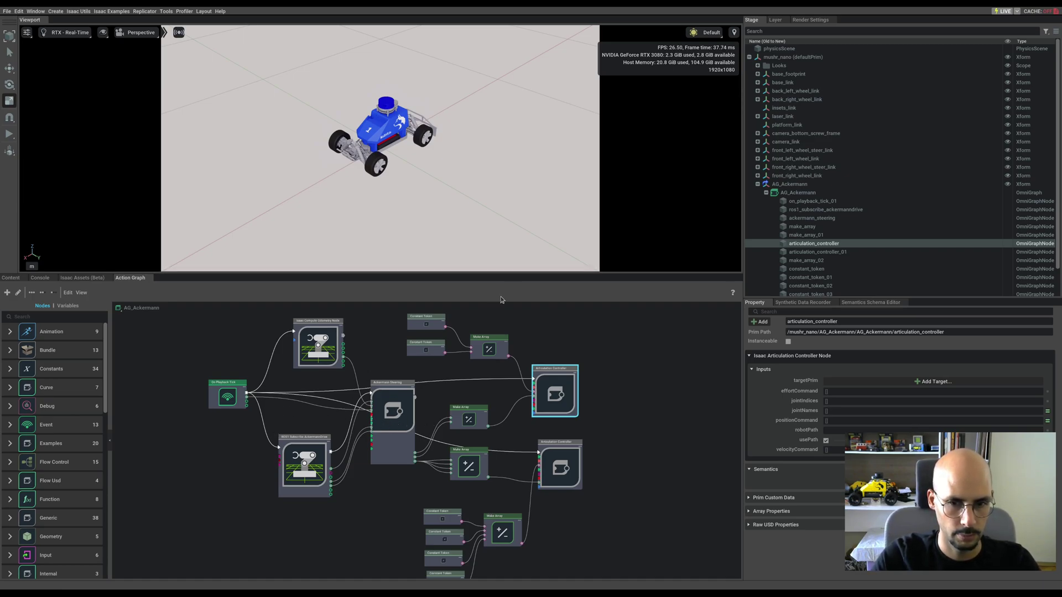
- Zoom into the AG_Ackermann graph and select the Ackermann Steering node to show its inputs
{"action": "scroll", "coordinate": [409, 410], "scroll_direction": "up", "scroll_amount": 5}
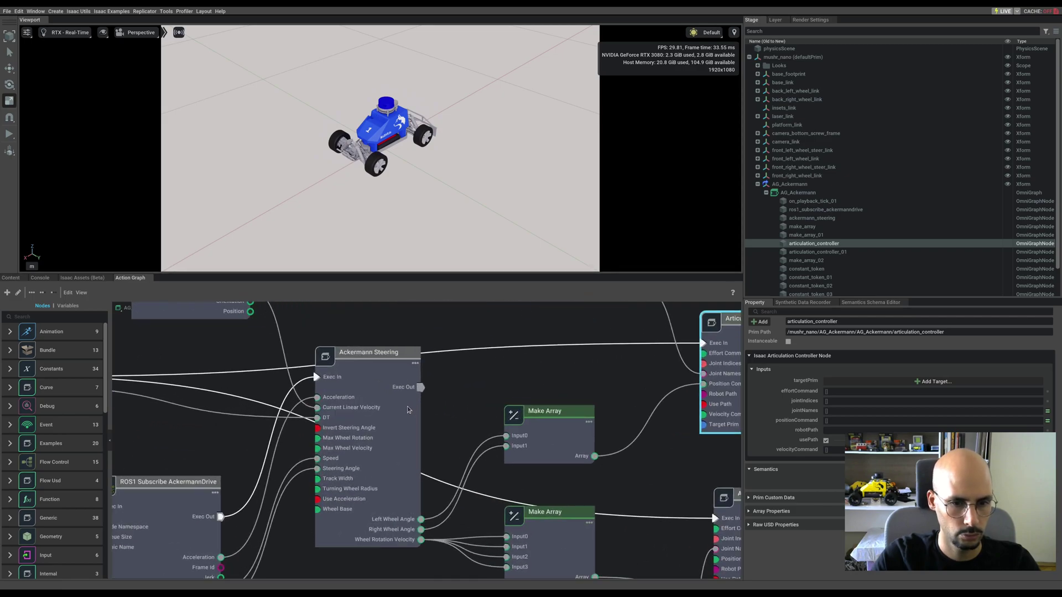
{"action": "left_click", "coordinate": [387, 424]}
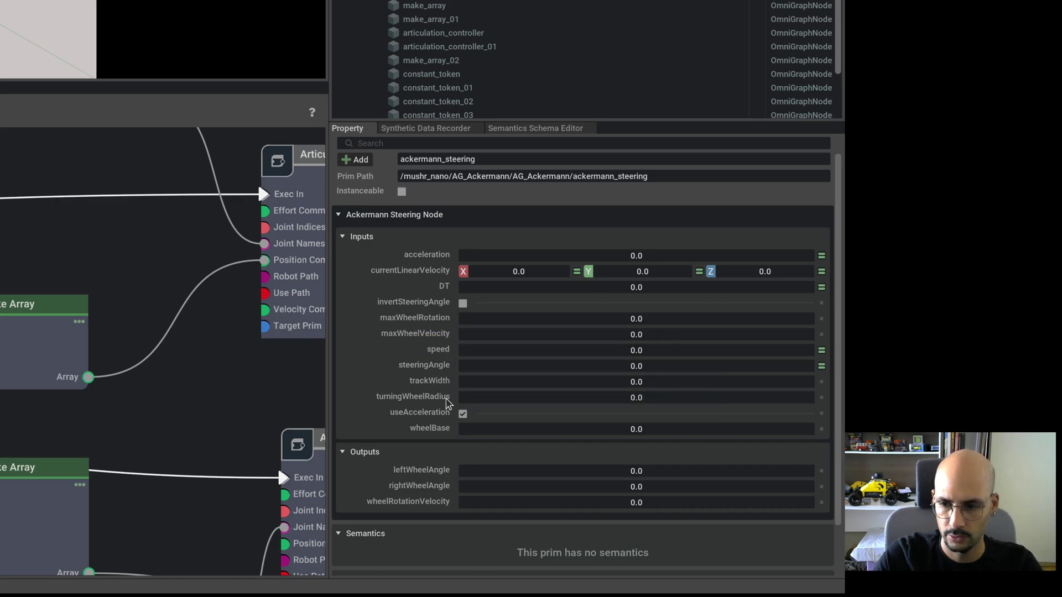
{"action": "mouse_move", "coordinate": [447, 432]}
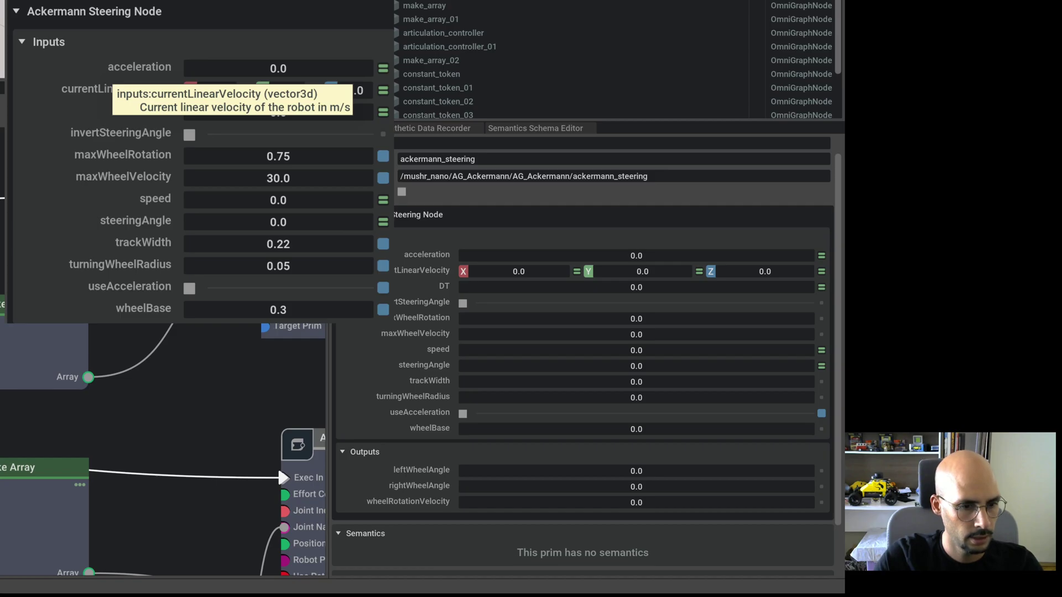
- Set maxWheelRotation to 0.75 and maxWheelVelocity to 27 on the Ackermann Steering node
{"action": "left_click", "coordinate": [648, 318]}
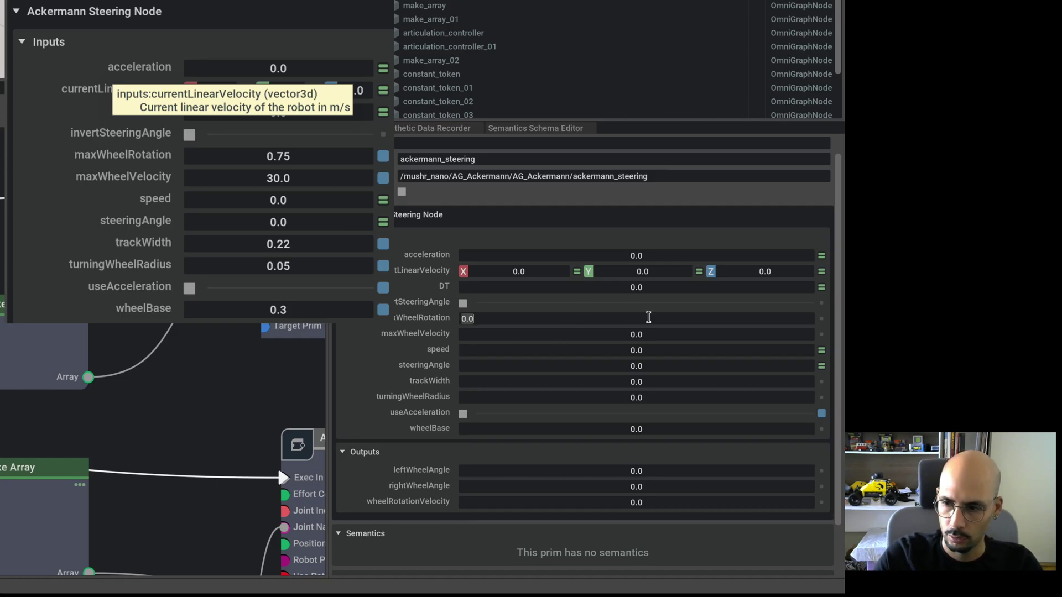
{"action": "type", "text": "0.75"}
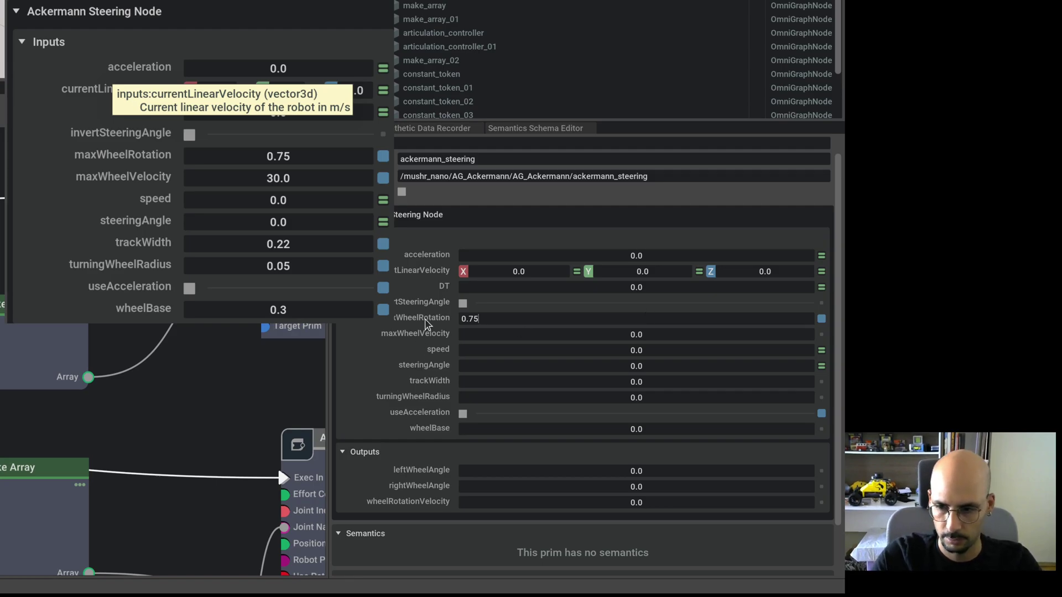
{"action": "key", "text": "Return"}
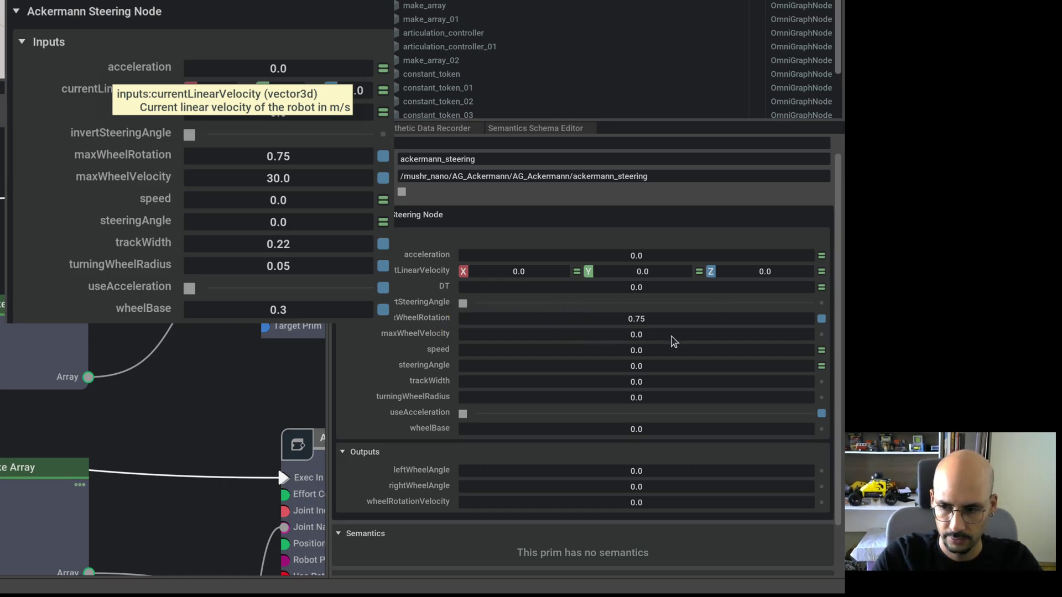
{"action": "double_click", "coordinate": [618, 319]}
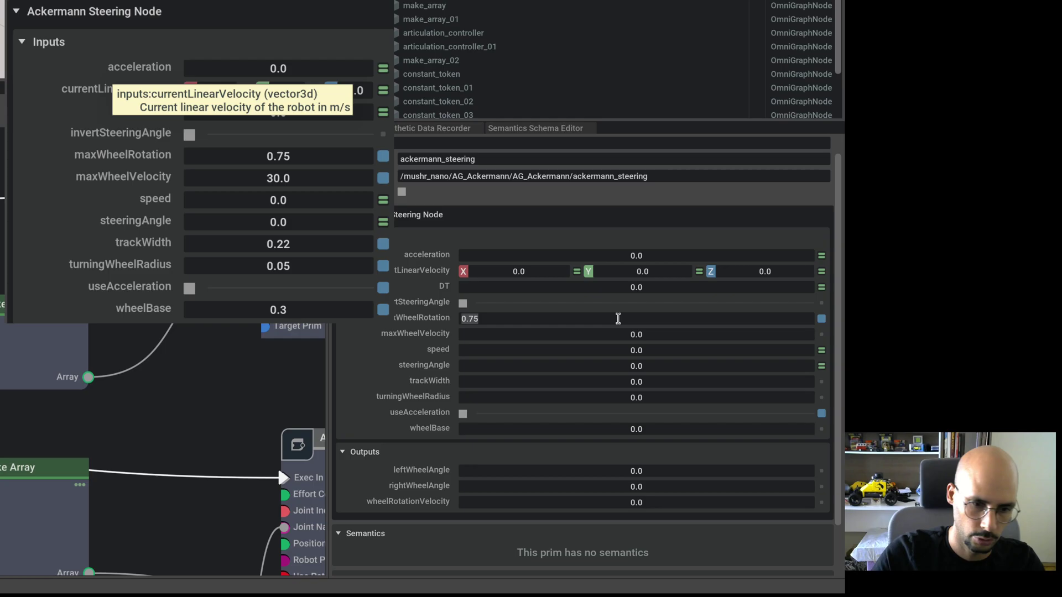
{"action": "double_click", "coordinate": [564, 335]}
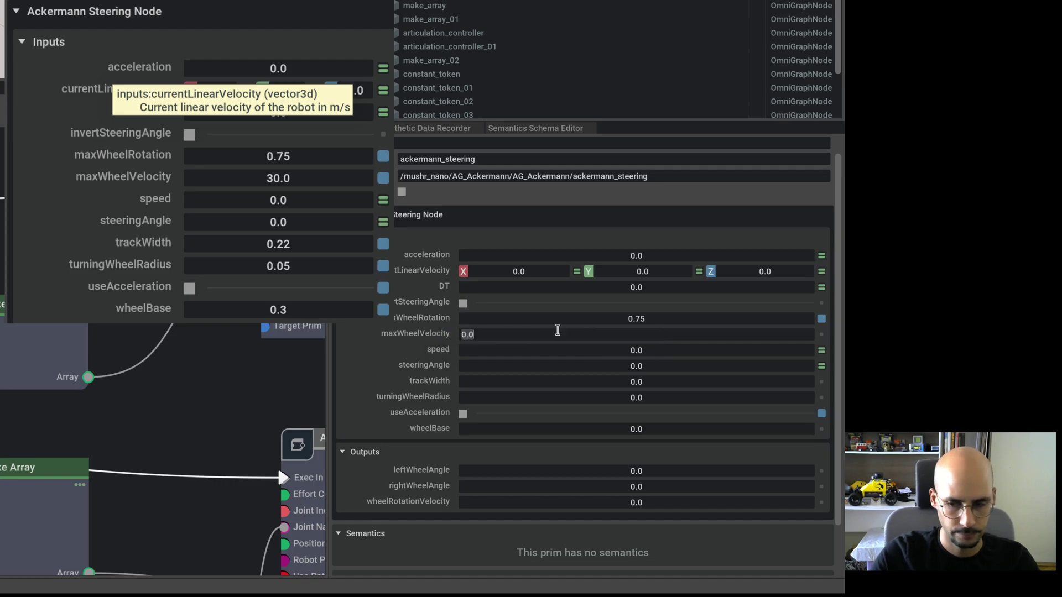
{"action": "type", "text": "26."}
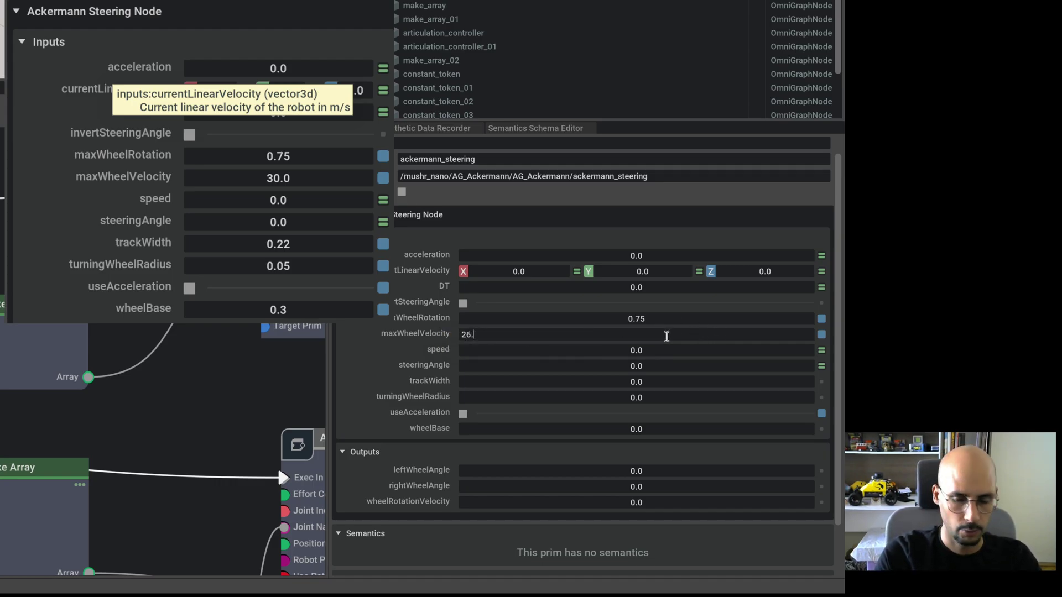
{"action": "key", "text": "Return"}
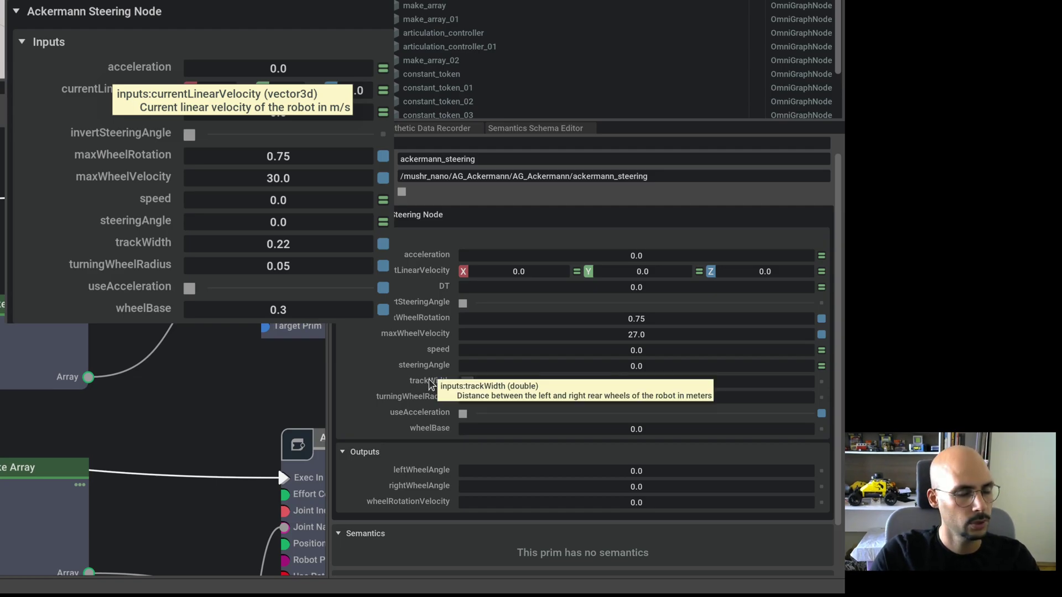
- Set trackWidth 0.22, turningWheelRadius 0.05 and wheelBase 0.33
{"action": "double_click", "coordinate": [583, 381]}
{"action": "type", "text": "0.2"}
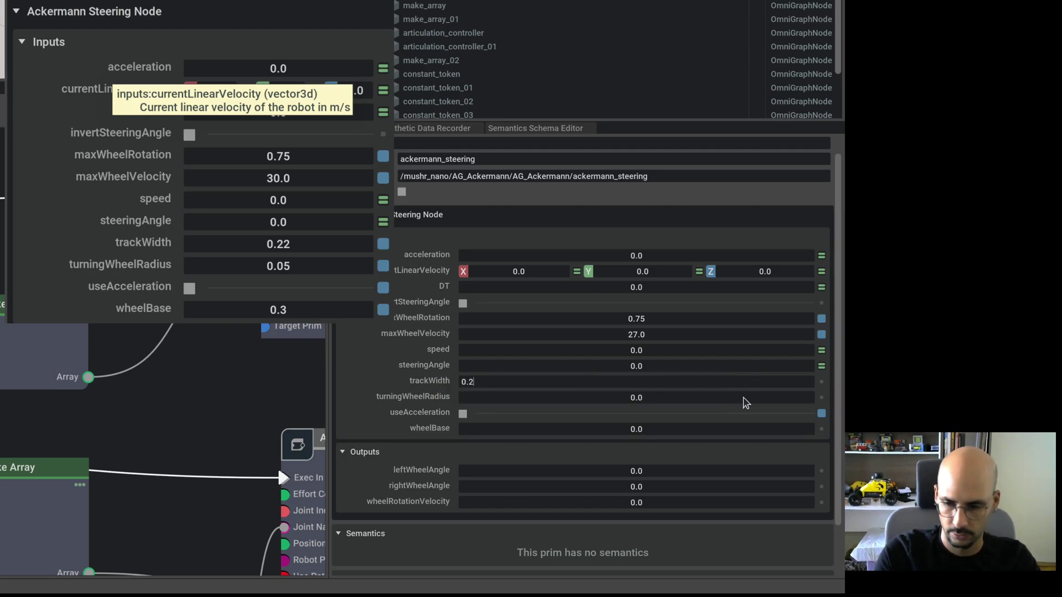
{"action": "type", "text": "2"}
{"action": "key", "text": "Return"}
{"action": "double_click", "coordinate": [684, 394]}
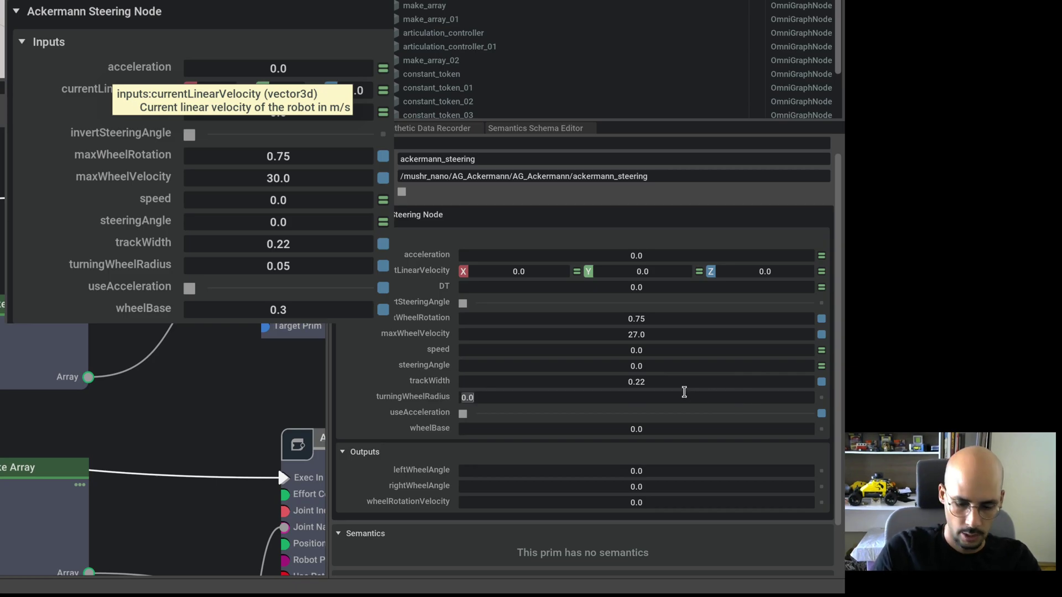
{"action": "type", "text": "0"}
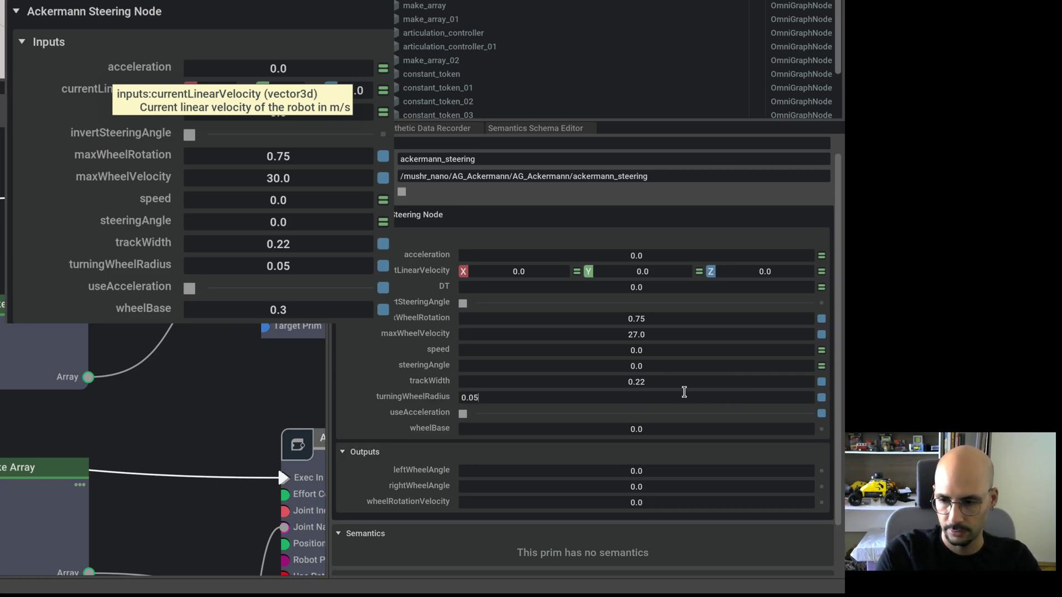
{"action": "type", "text": ".05"}
{"action": "key", "text": "Return"}
{"action": "double_click", "coordinate": [632, 429]}
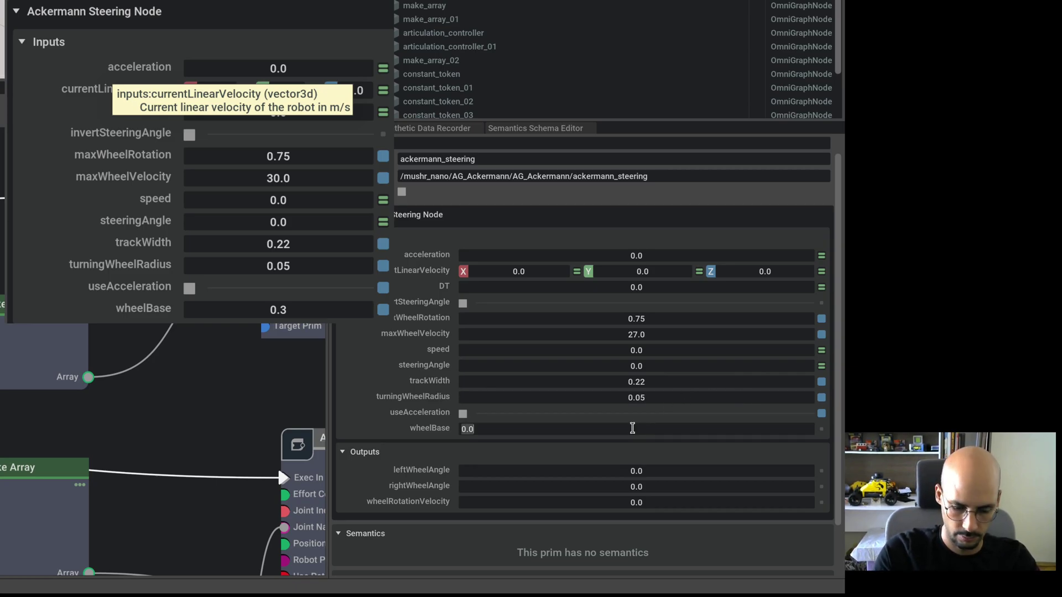
{"action": "type", "text": "0.33"}
{"action": "key", "text": "Return"}
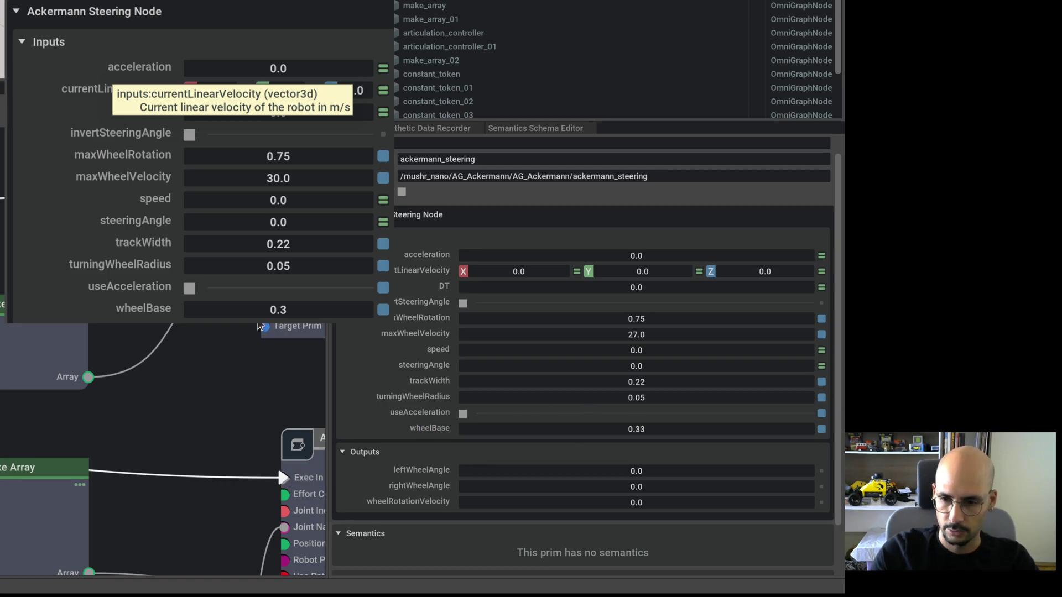
- Turn off usePath on both Articulation Controller nodes
{"action": "scroll", "coordinate": [260, 327], "scroll_direction": "down", "scroll_amount": 3}
{"action": "left_click", "coordinate": [260, 326]}
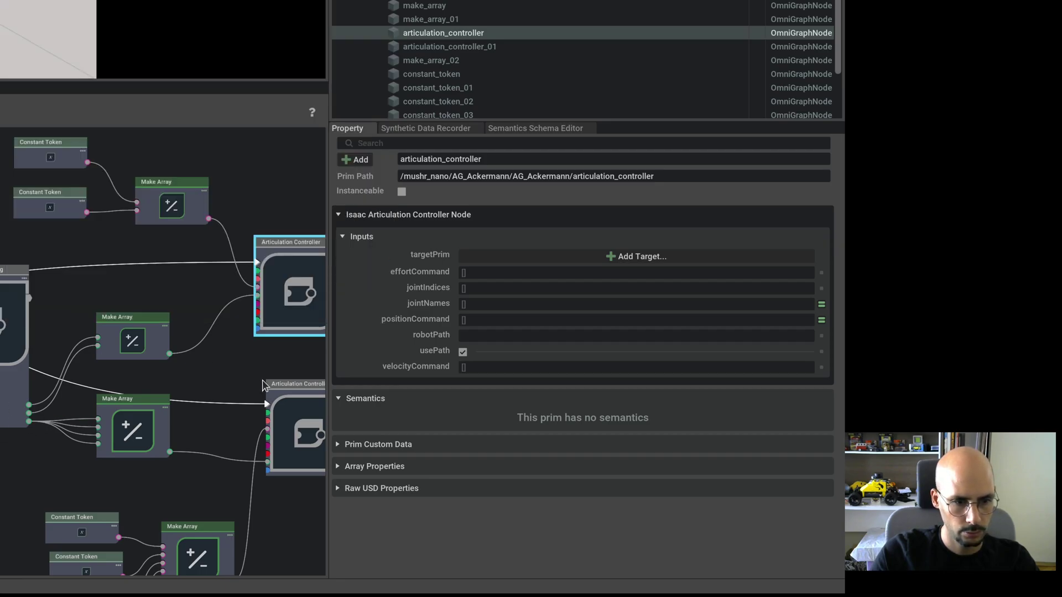
{"action": "middle_click_drag", "start_coordinate": [263, 303], "coordinate": [12, 320]}
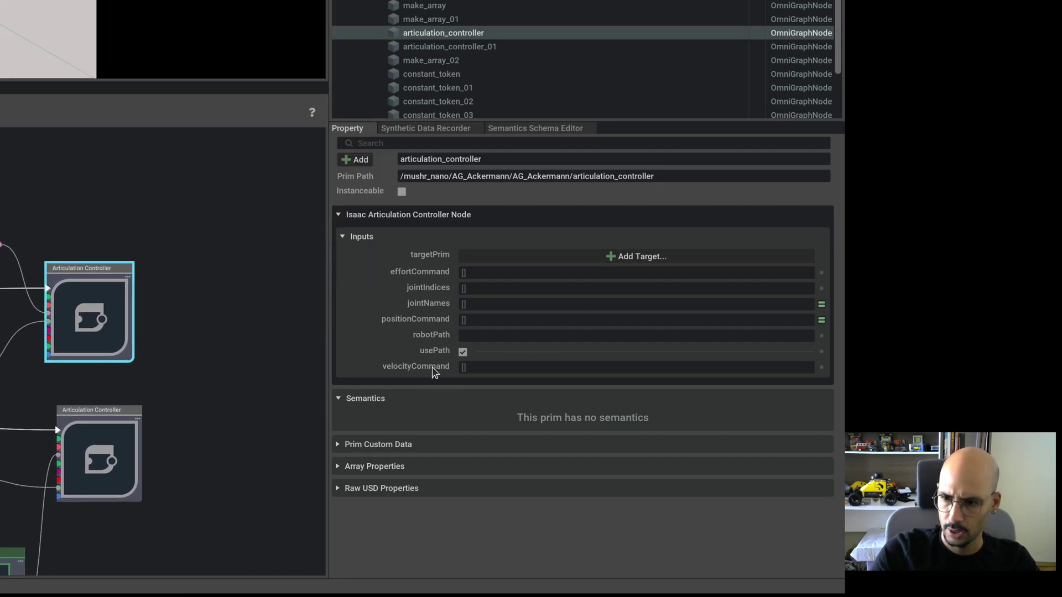
{"action": "left_click", "coordinate": [464, 352]}
{"action": "left_click", "coordinate": [138, 445]}
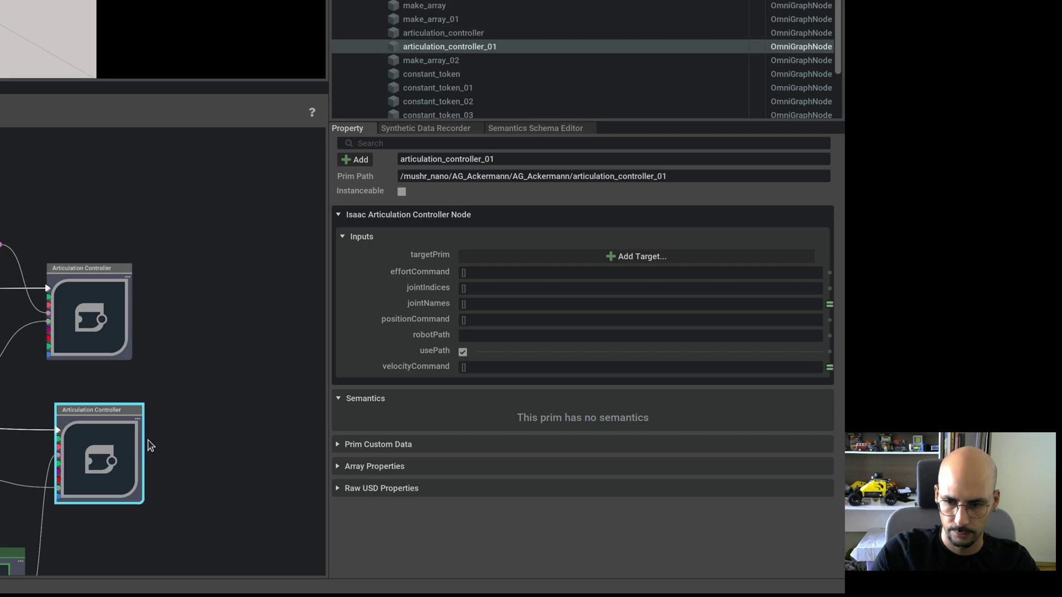
{"action": "left_click", "coordinate": [464, 353]}
{"action": "scroll", "coordinate": [88, 277], "scroll_direction": "down", "scroll_amount": 5}
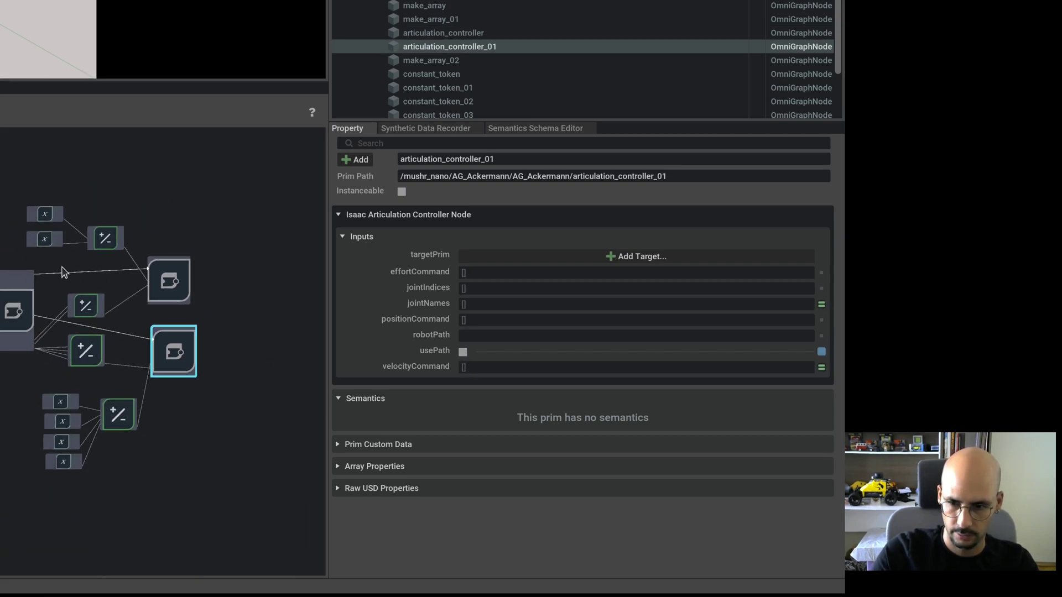
{"action": "scroll", "coordinate": [304, 243], "scroll_direction": "up", "scroll_amount": 3}
{"action": "scroll", "coordinate": [209, 349], "scroll_direction": "up", "scroll_amount": 5}
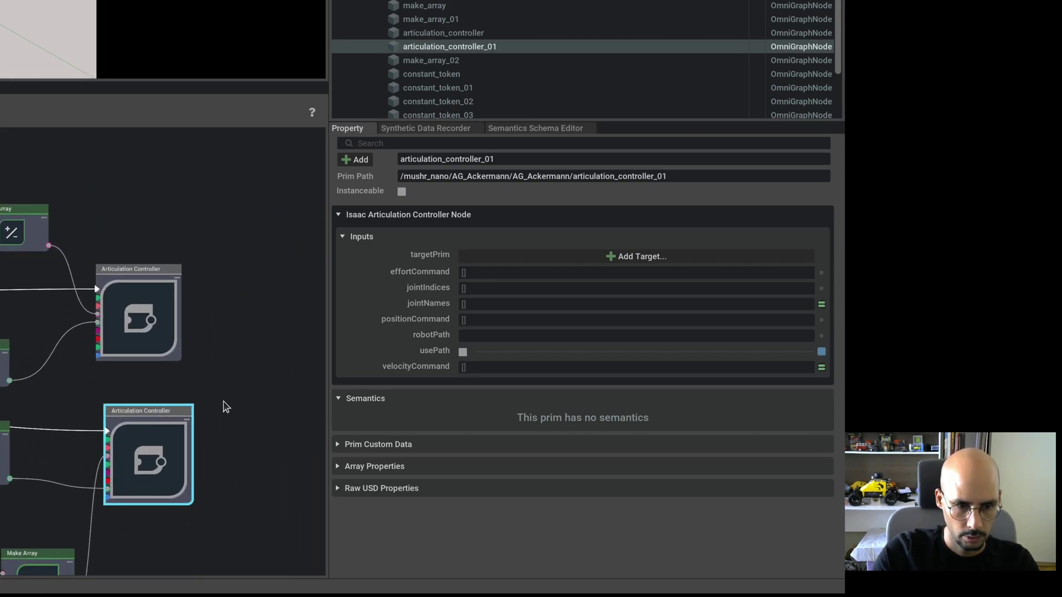
- Target /mushr_nano/base_footprint on both Articulation Controllers
{"action": "left_click", "coordinate": [574, 260]}
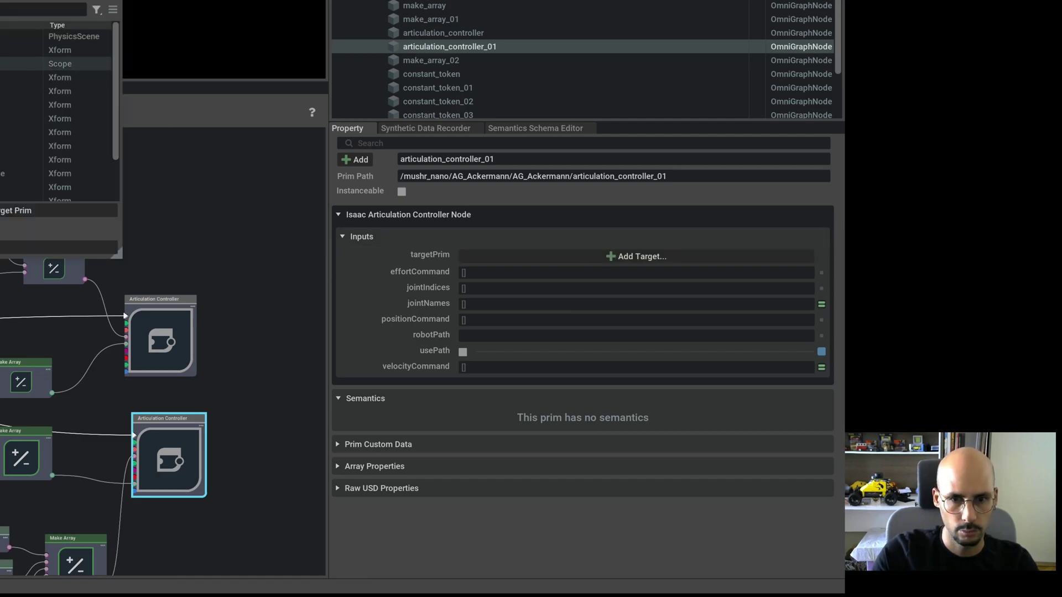
{"action": "left_click", "coordinate": [60, 247]}
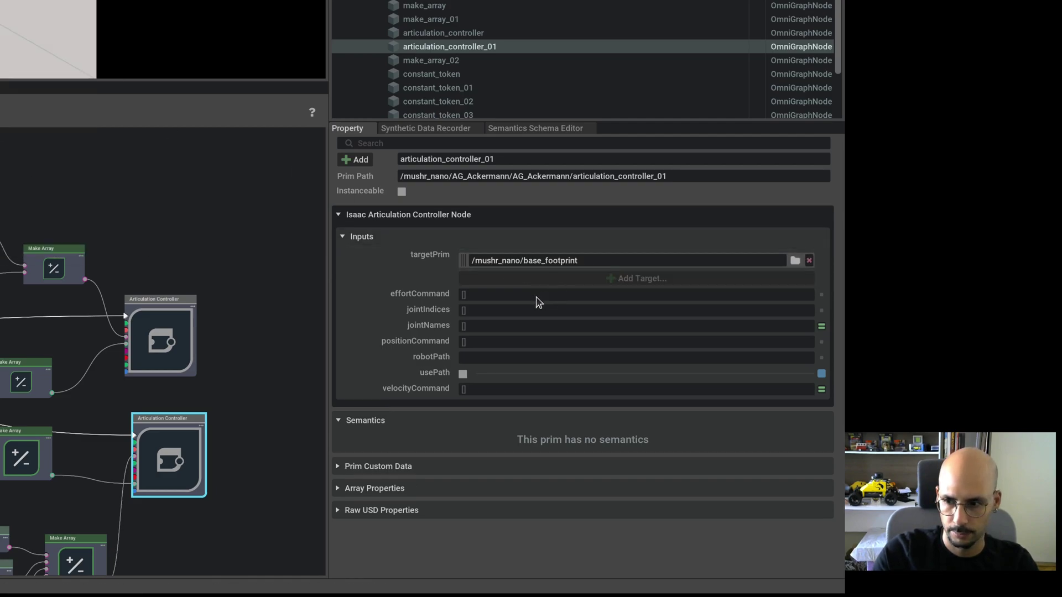
{"action": "left_click", "coordinate": [151, 336]}
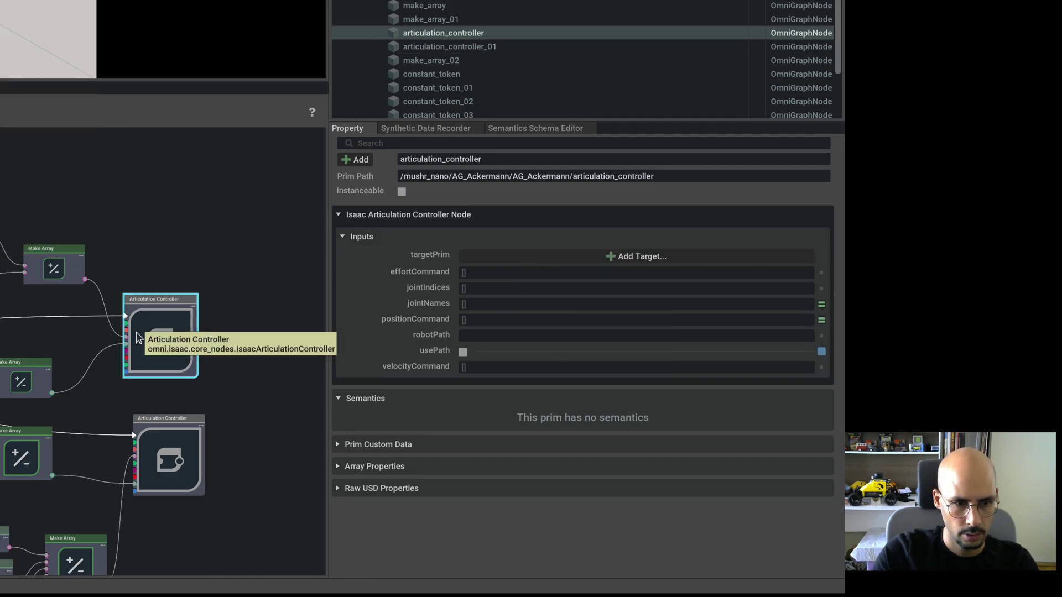
{"action": "left_click", "coordinate": [553, 257]}
{"action": "left_click", "coordinate": [53, 245]}
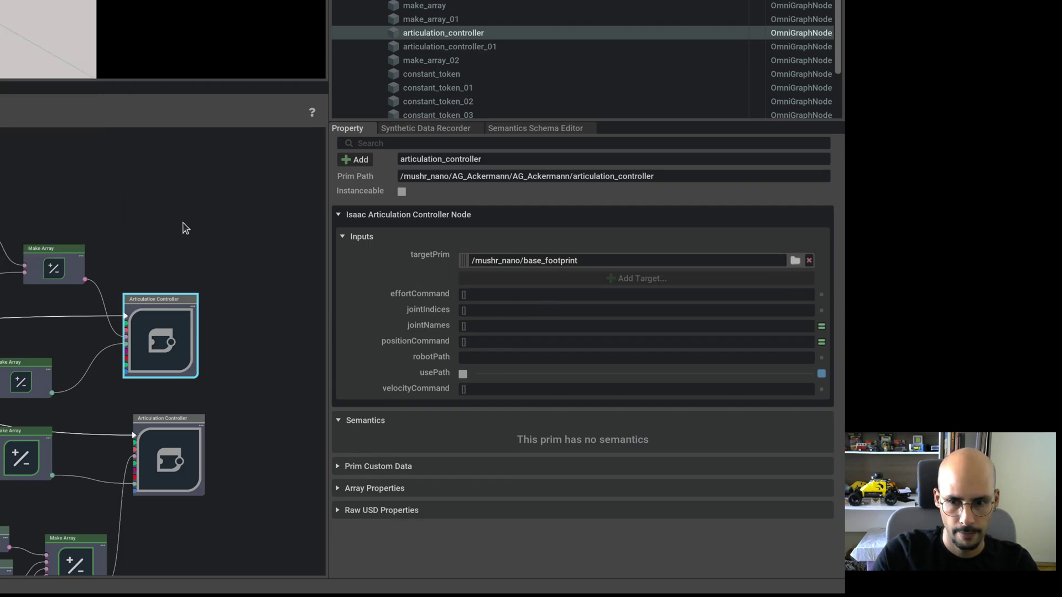
- Set the Compute Odometry chassis prim to base_footprint and save the stage
{"action": "left_click", "coordinate": [131, 239]}
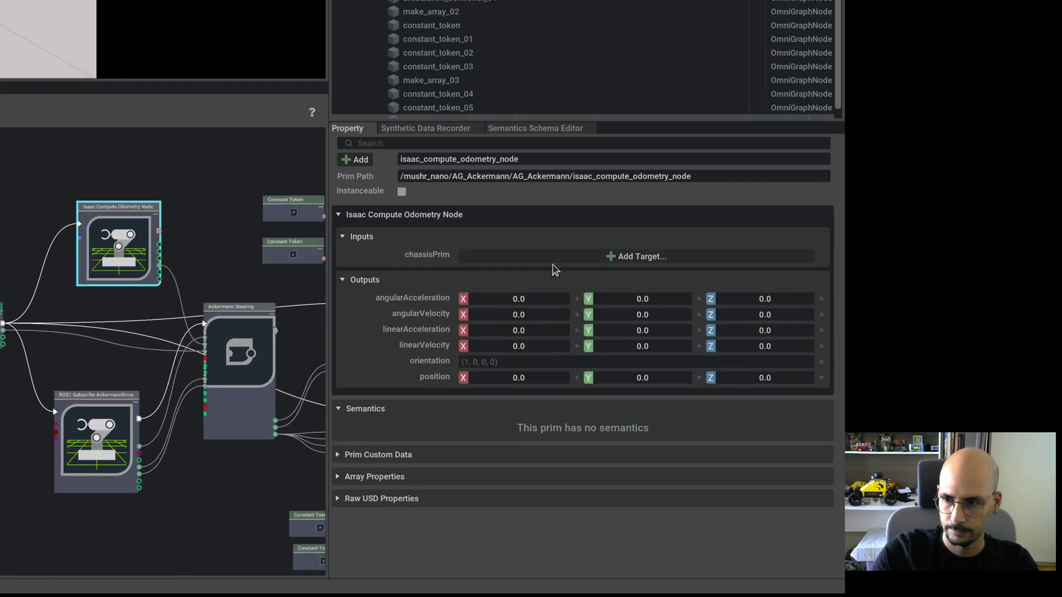
{"action": "left_click", "coordinate": [550, 257]}
{"action": "left_click", "coordinate": [33, 78]}
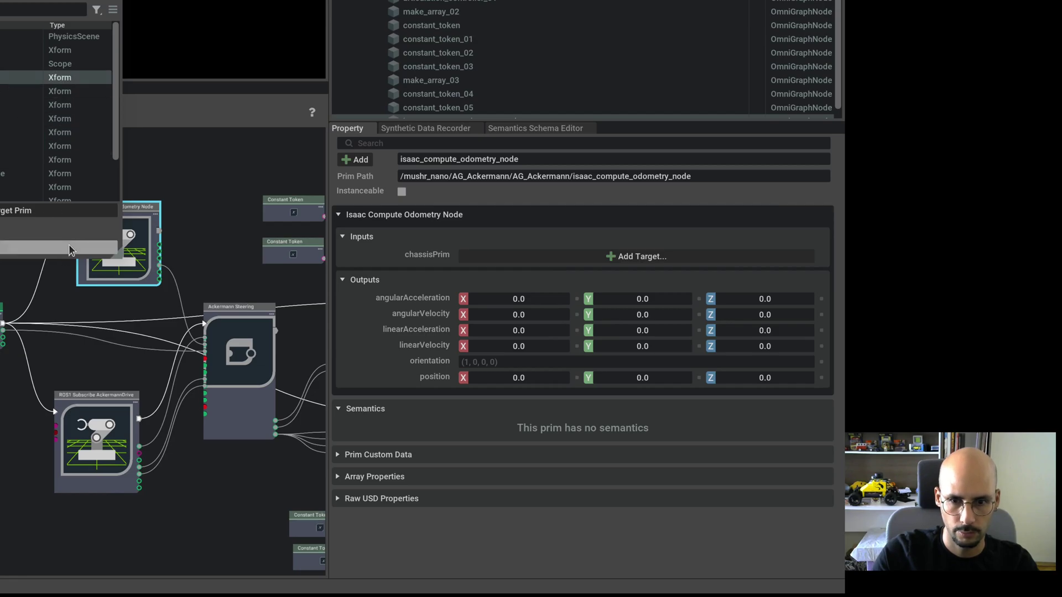
{"action": "left_click", "coordinate": [69, 244]}
{"action": "key", "text": "ctrl+s"}
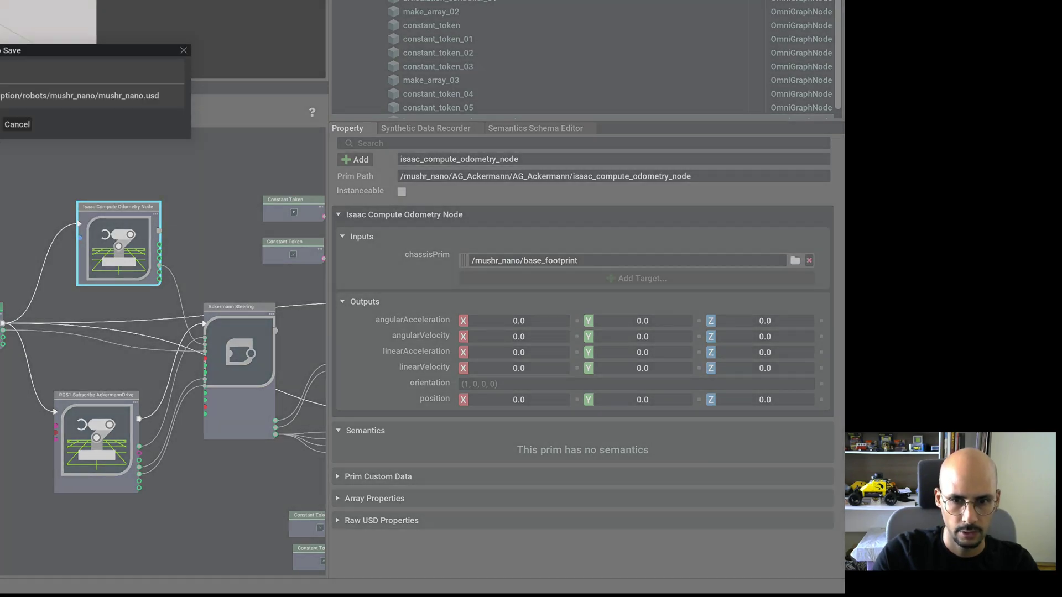